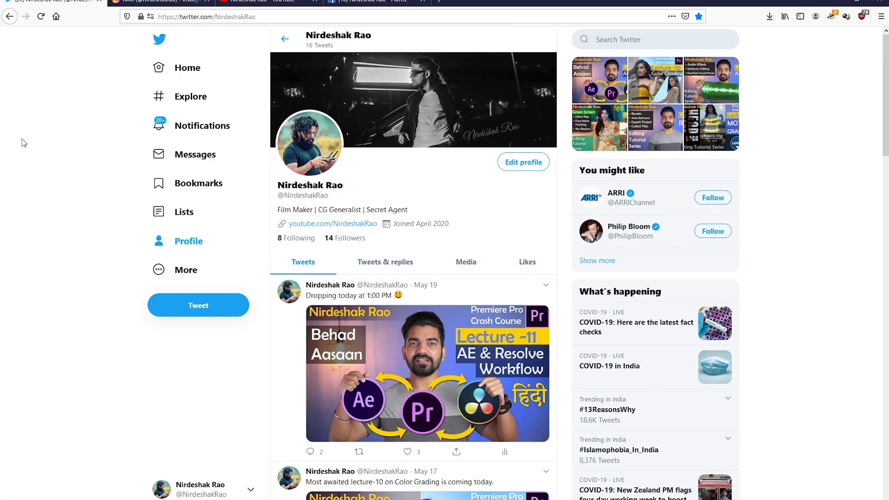
# Look over the creator's Instagram profile and its sunset bridge post, the YouTube channel and the Facebook page.
pyautogui.click(146, 3)
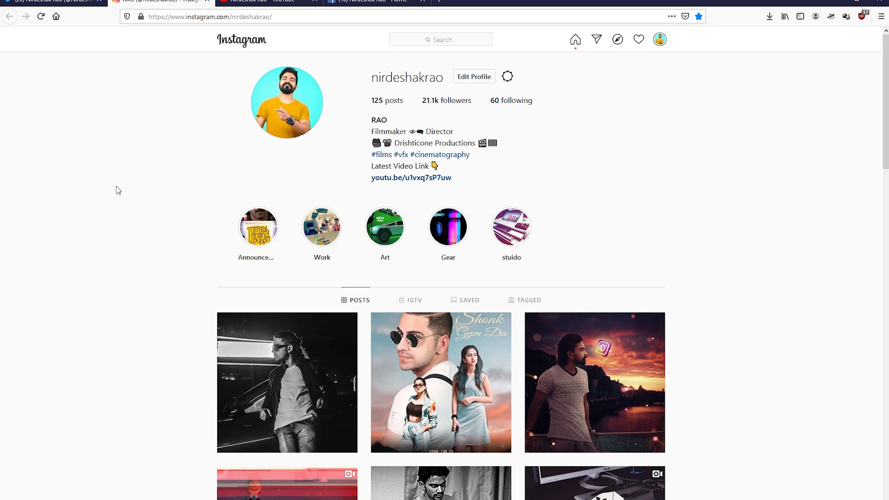
pyautogui.click(622, 415)
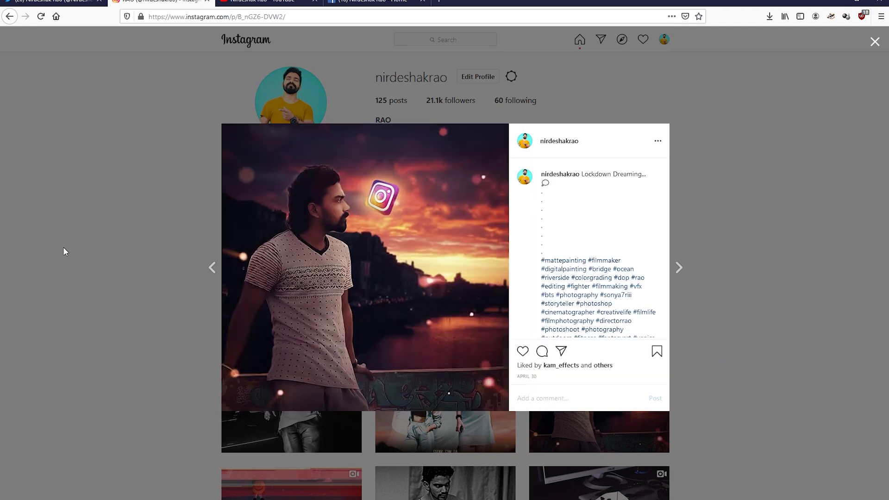
pyautogui.click(93, 213)
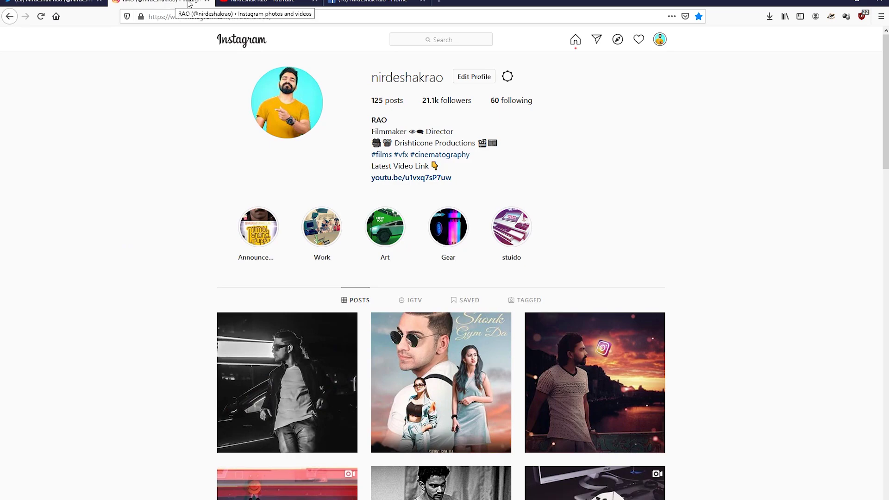
pyautogui.click(275, 2)
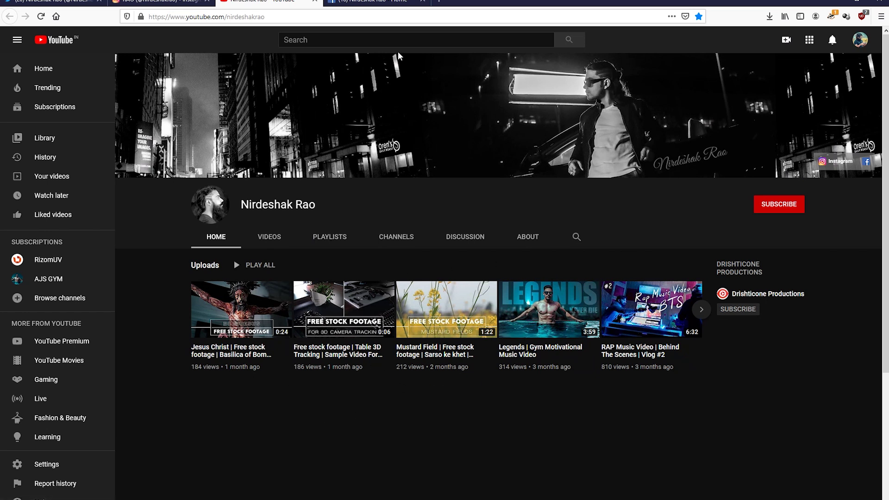
pyautogui.click(373, 1)
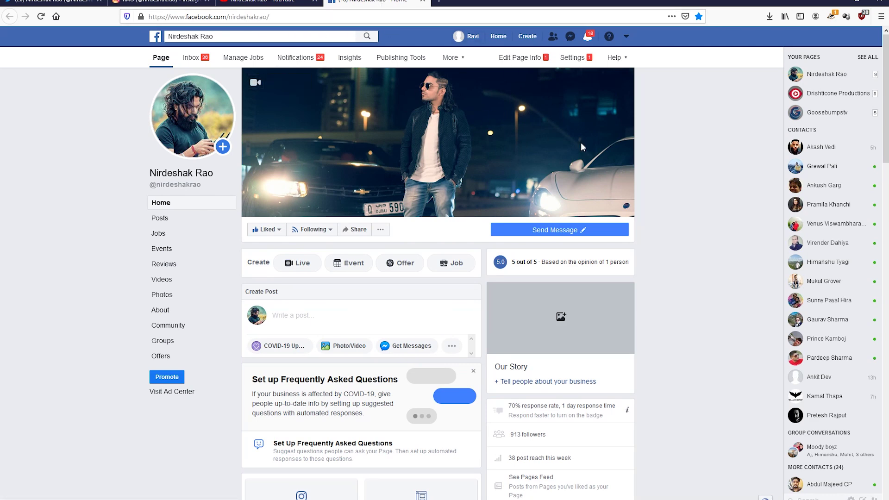
pyautogui.scroll(-5, 648, 171)
pyautogui.scroll(-5, 648, 171)
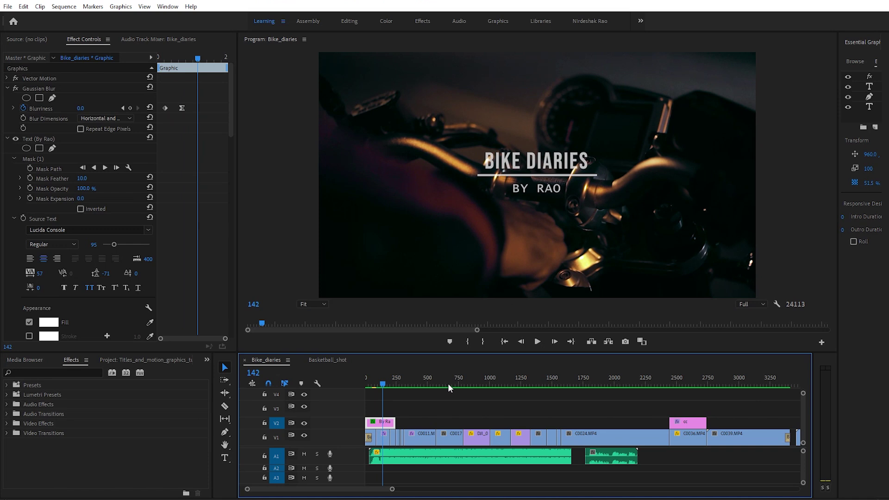
# In Premiere Pro, select the DJI_0005.MOV clip at frame 847, show its Lumetri Color controls and widen their area.
pyautogui.moveTo(456, 383); pyautogui.dragTo(470, 383)
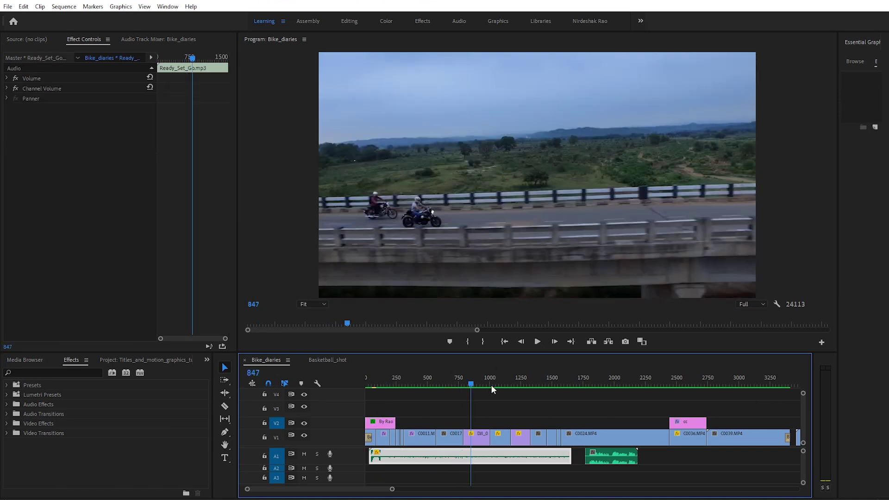
pyautogui.click(473, 439)
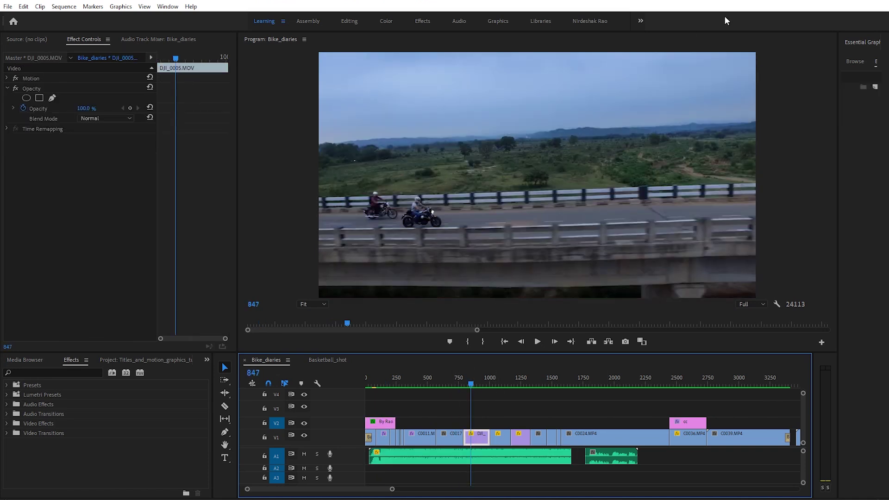
pyautogui.click(169, 6)
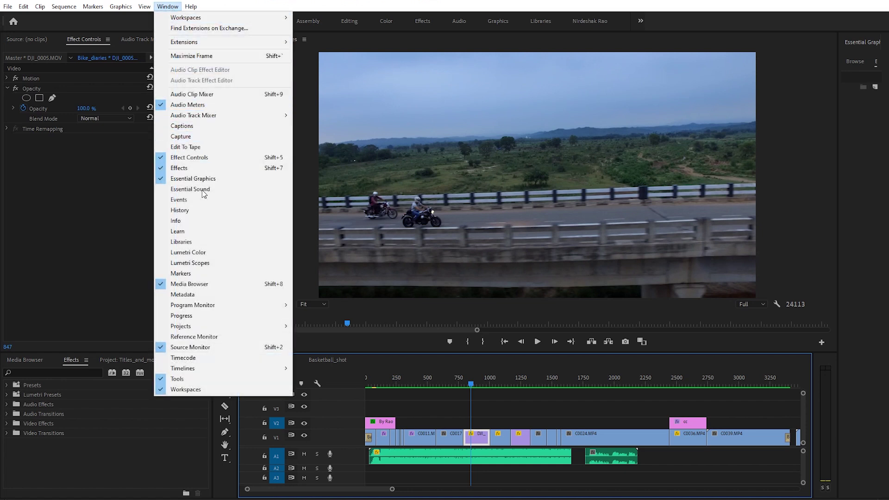
pyautogui.click(204, 252)
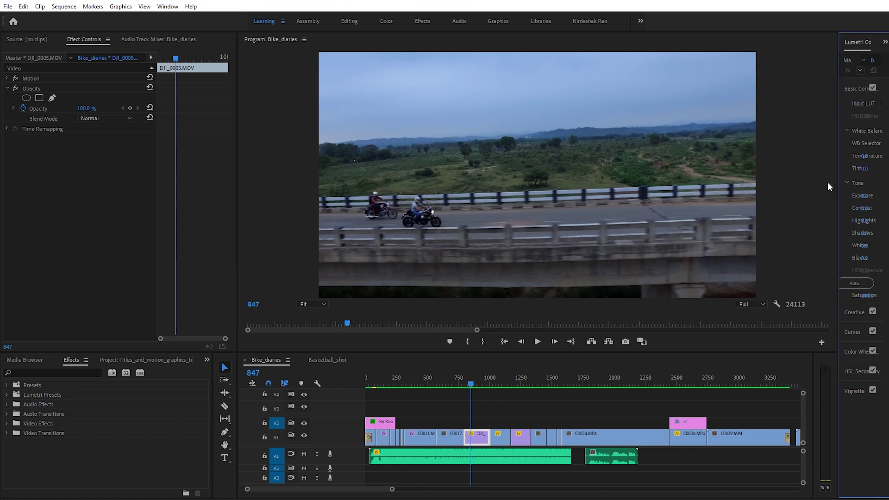
pyautogui.moveTo(836, 185); pyautogui.dragTo(684, 183)
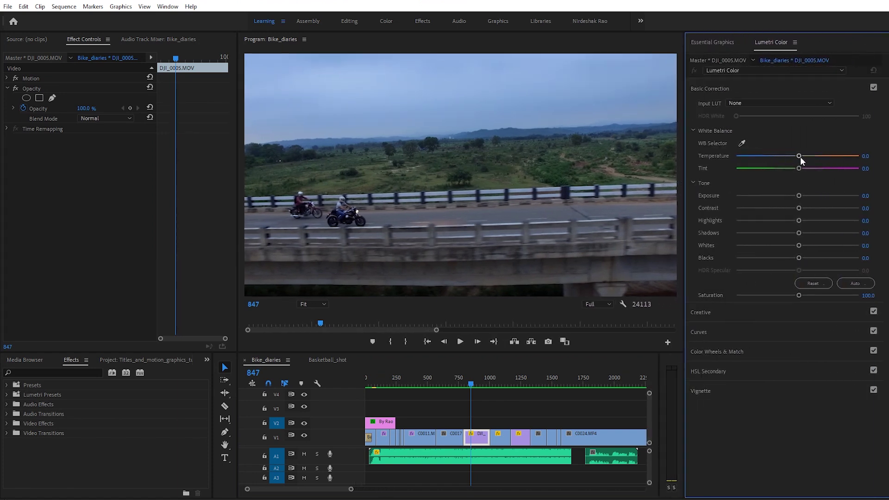
# Grade DJI_0005.MOV with temperature 67.3, exposure 0.9, contrast 37.0 and highlights -52.5, and compare it with and without Lumetri Color.
pyautogui.moveTo(800, 157); pyautogui.dragTo(840, 156)
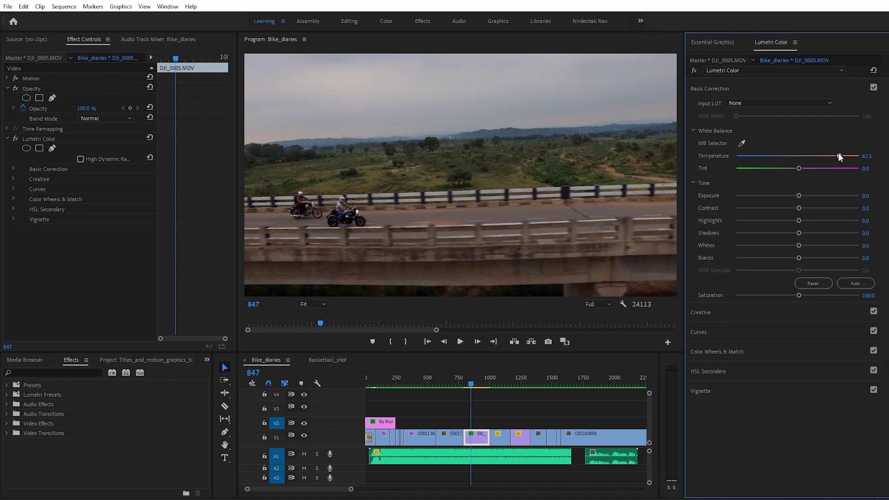
pyautogui.moveTo(800, 195); pyautogui.dragTo(785, 219)
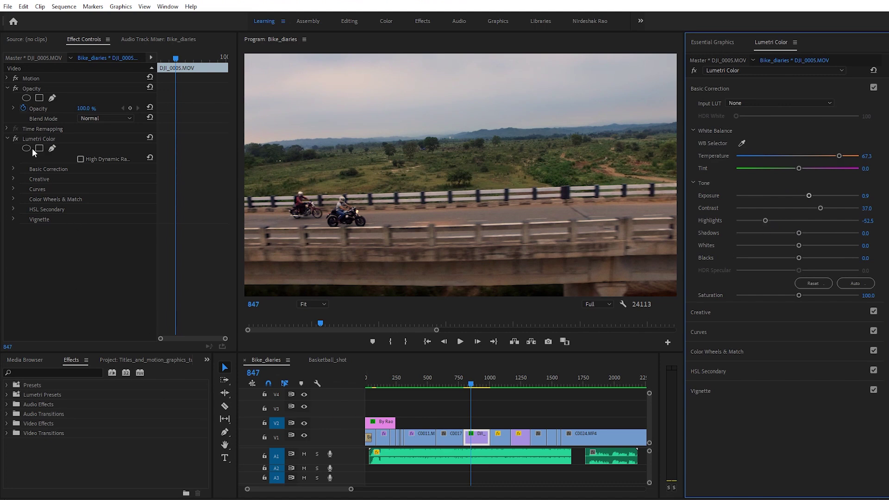
pyautogui.click(15, 139)
pyautogui.click(16, 139)
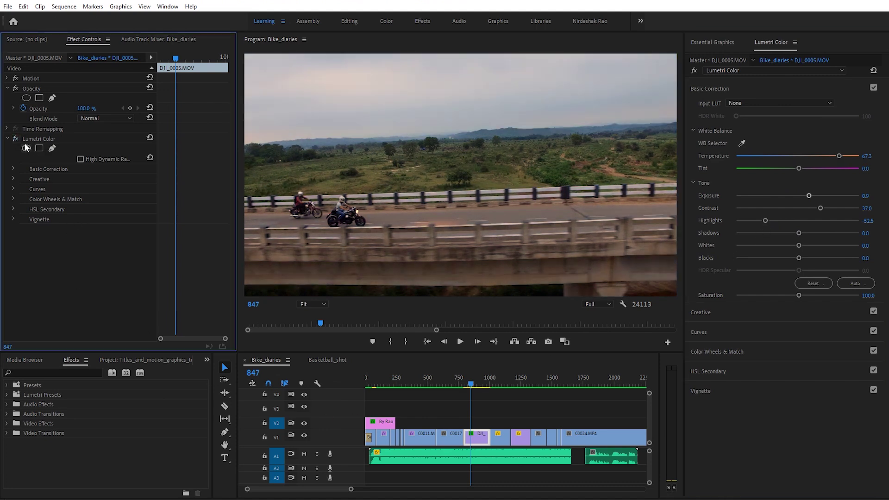
pyautogui.click(17, 140)
pyautogui.click(18, 139)
# Apply the Replicate video effect to the C0017.MP4 clip and set its count to 4.
pyautogui.click(445, 435)
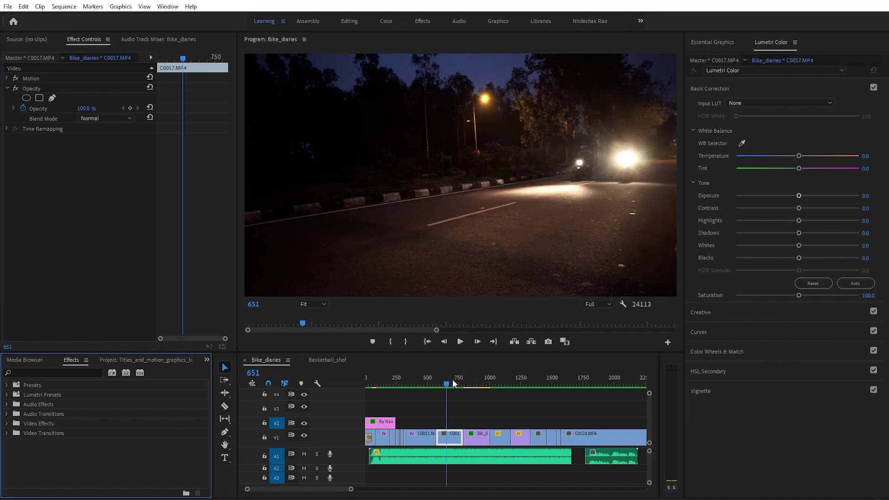
pyautogui.click(61, 374)
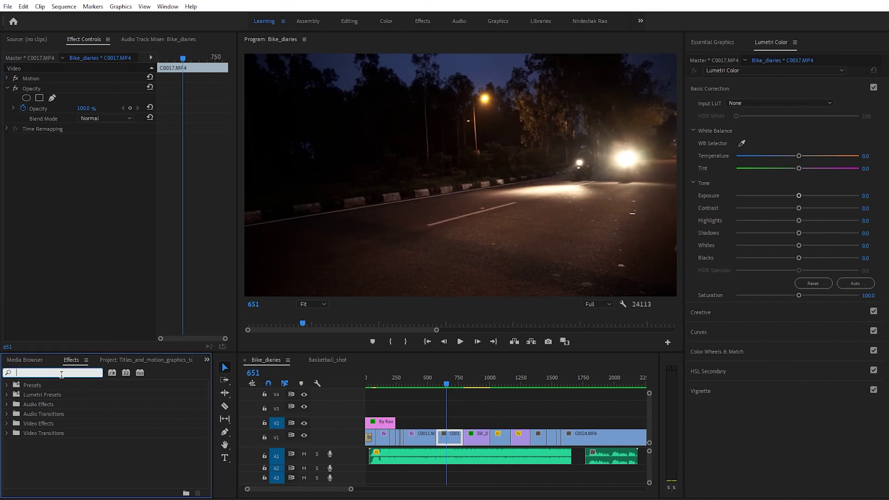
pyautogui.write('replicate')
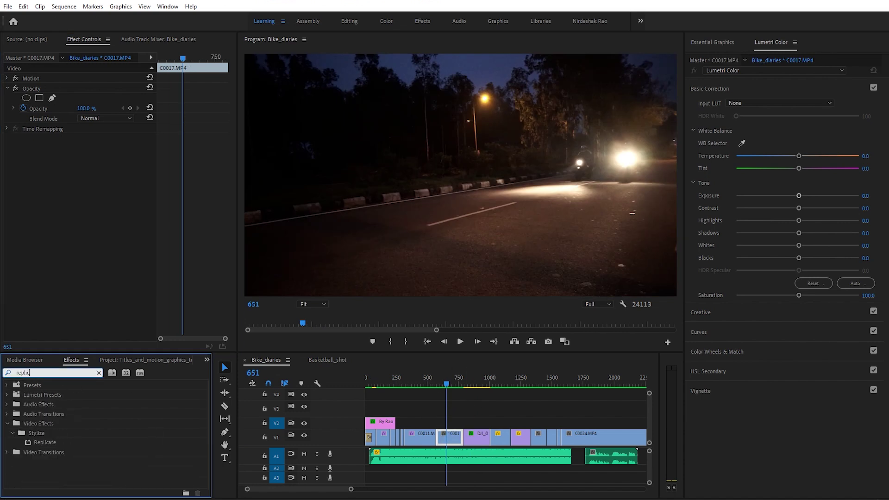
pyautogui.moveTo(33, 443); pyautogui.dragTo(77, 244)
pyautogui.click(81, 165)
pyautogui.click(80, 159)
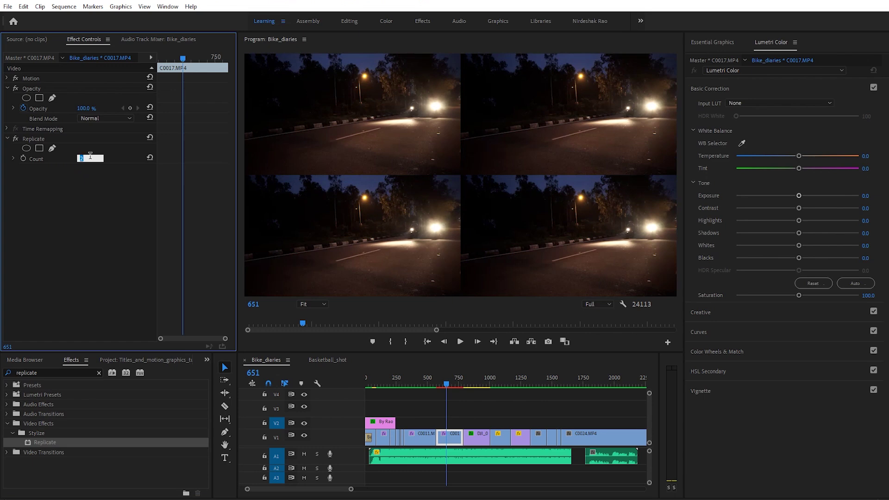
pyautogui.write('4')
pyautogui.press('Return')
# Compare DJI_0005.MOV with and without Lumetri Color, and C0017.MP4 with and without Replicate, by switching each clip's effect off and on.
pyautogui.moveTo(451, 384); pyautogui.dragTo(479, 389)
pyautogui.click(477, 438)
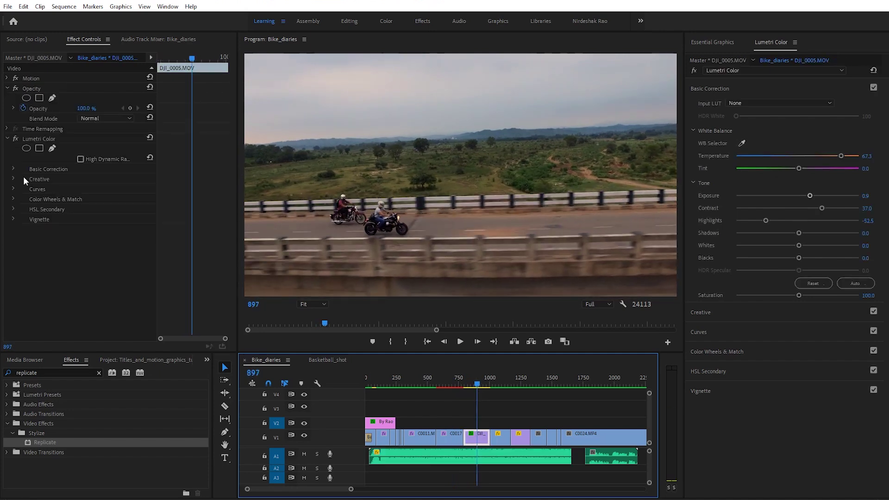
pyautogui.click(15, 139)
pyautogui.click(15, 139)
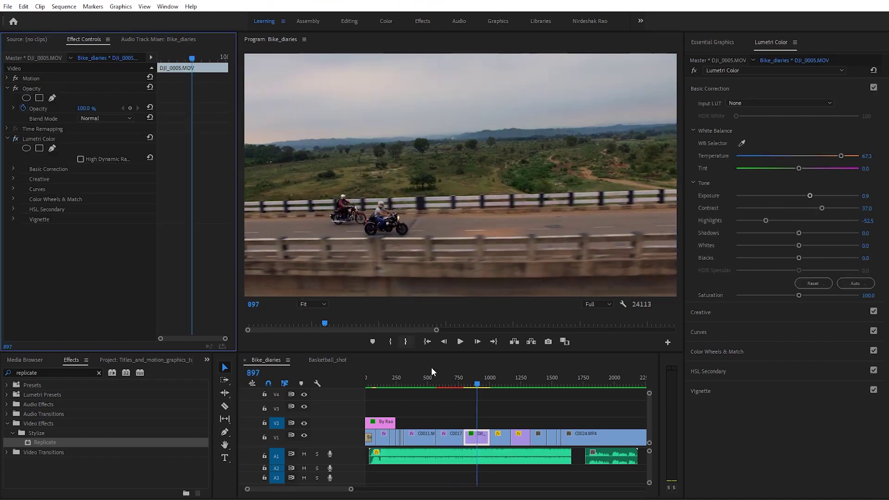
pyautogui.click(449, 384)
pyautogui.click(449, 436)
pyautogui.click(14, 141)
pyautogui.click(15, 141)
pyautogui.click(14, 141)
# Go to frame 824 and add the Global FX Mute control to the Program monitor, before the marker control.
pyautogui.click(468, 379)
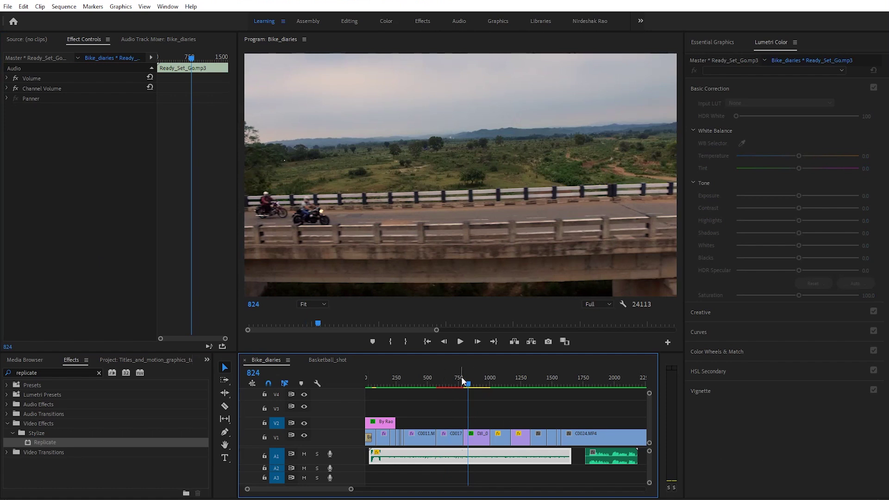
pyautogui.click(351, 341)
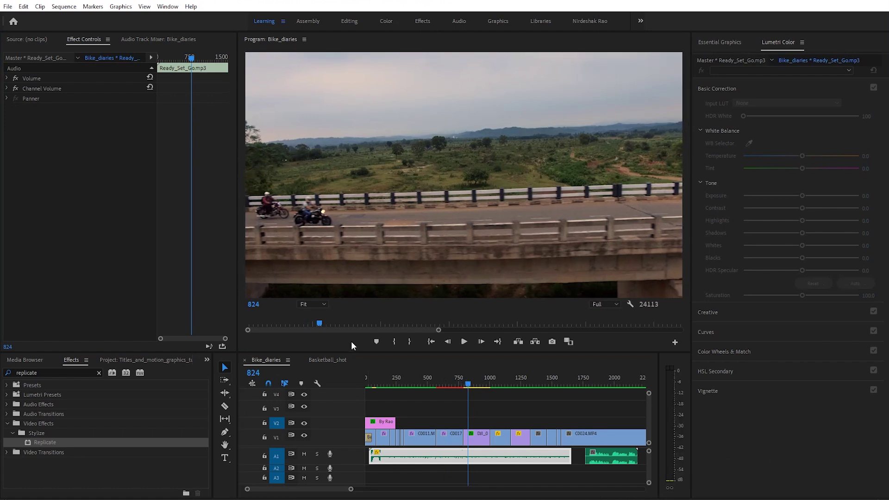
pyautogui.click(676, 344)
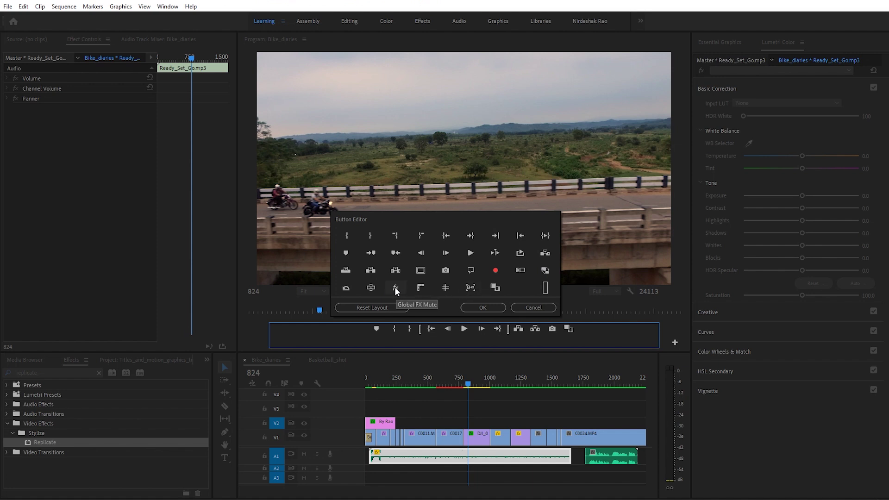
pyautogui.moveTo(395, 287); pyautogui.dragTo(359, 328)
pyautogui.click(482, 308)
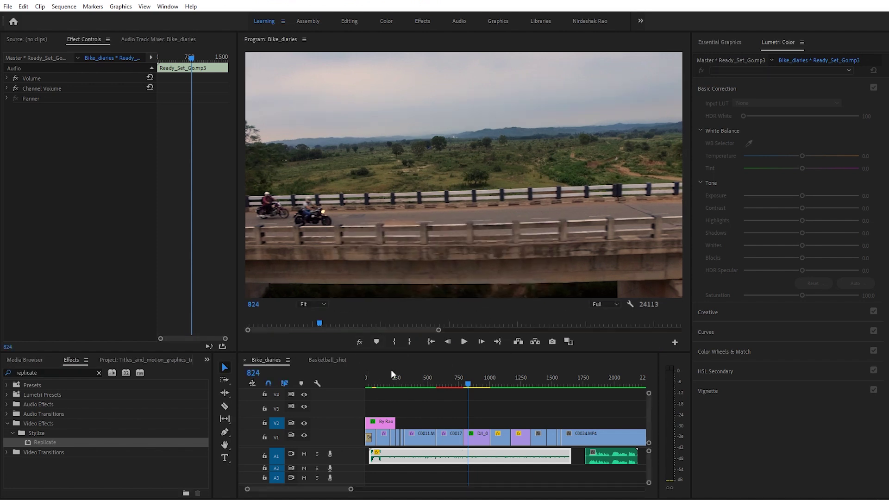
# Compare DJI_0005.MOV and C0017.MP4 with and without effects by switching Global FX Mute on and off.
pyautogui.click(359, 342)
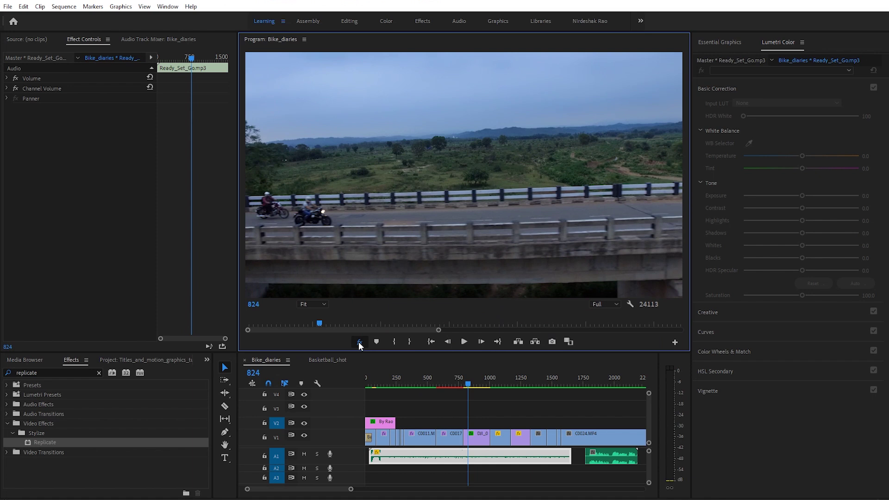
pyautogui.click(474, 443)
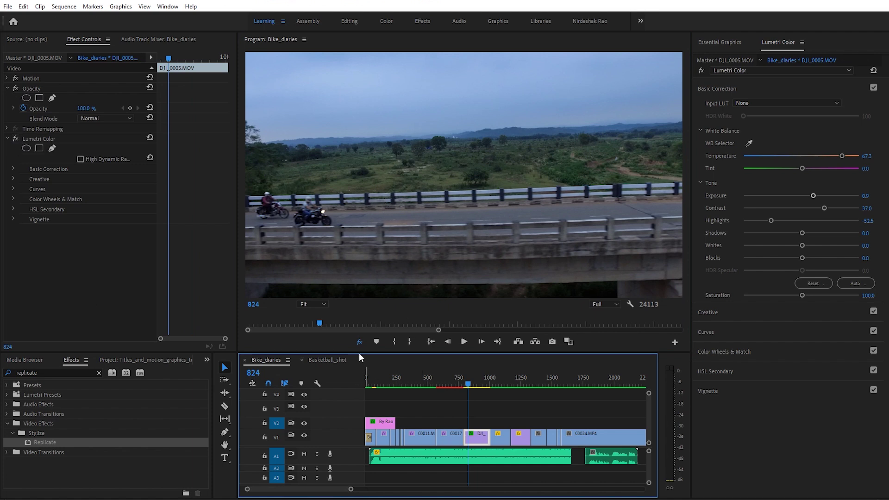
pyautogui.click(451, 386)
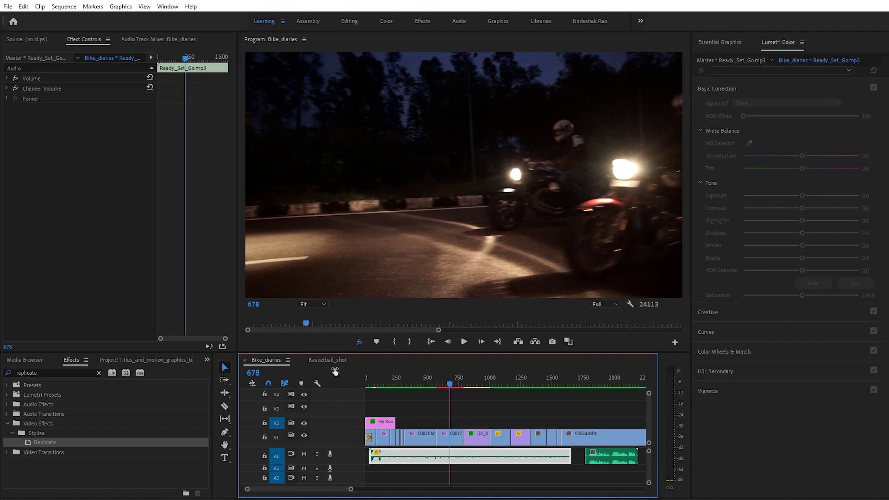
pyautogui.click(456, 437)
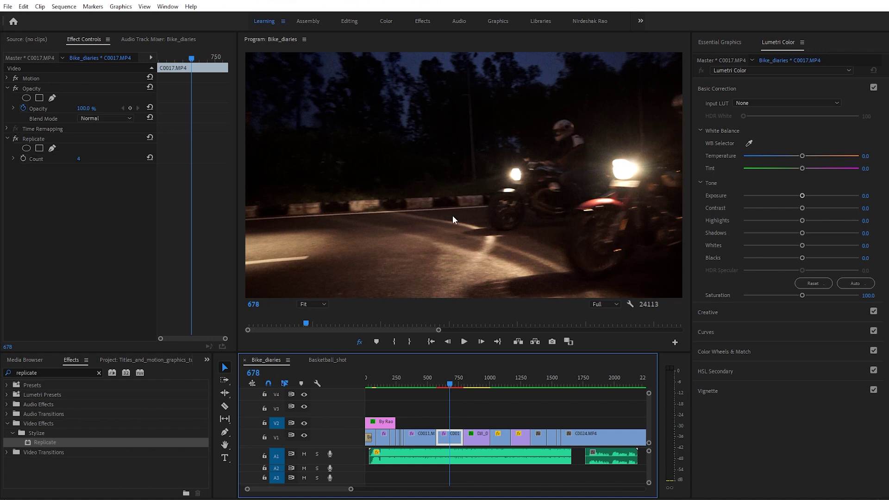
pyautogui.click(359, 342)
pyautogui.click(472, 384)
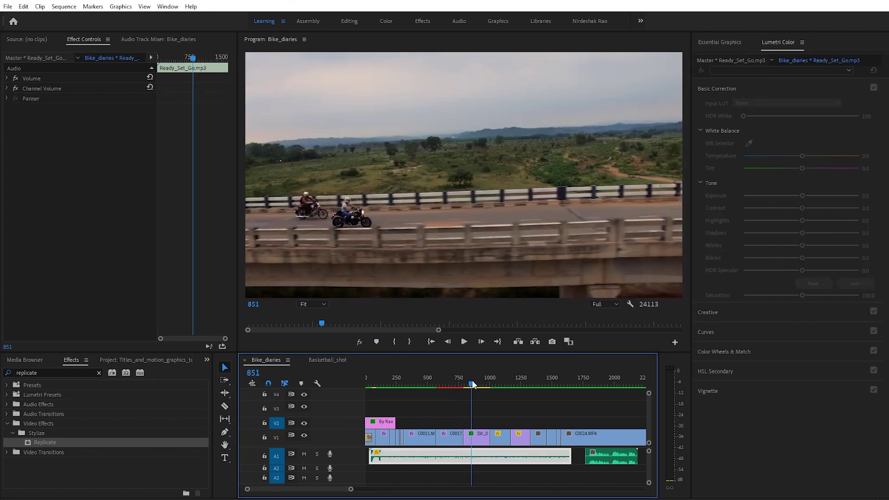
pyautogui.click(359, 343)
pyautogui.click(358, 342)
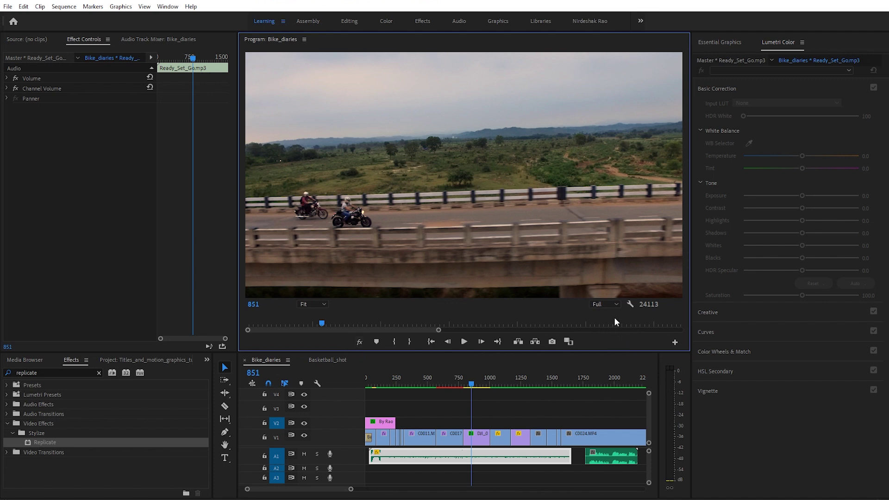
# View the Program monitor's available playback resolution options.
pyautogui.click(615, 304)
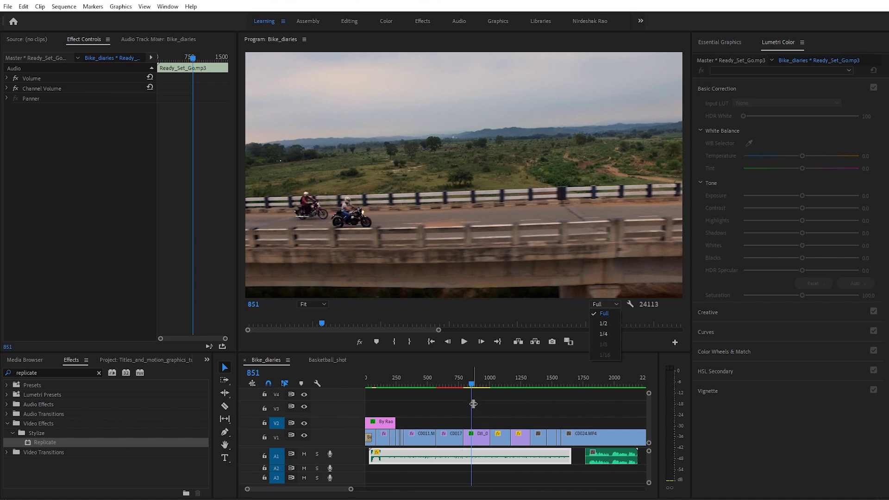
pyautogui.click(509, 406)
# Show more of the Bike_diaries timeline and play the Audio 1.wav section from frame 1805.
pyautogui.moveTo(350, 489); pyautogui.dragTo(366, 489)
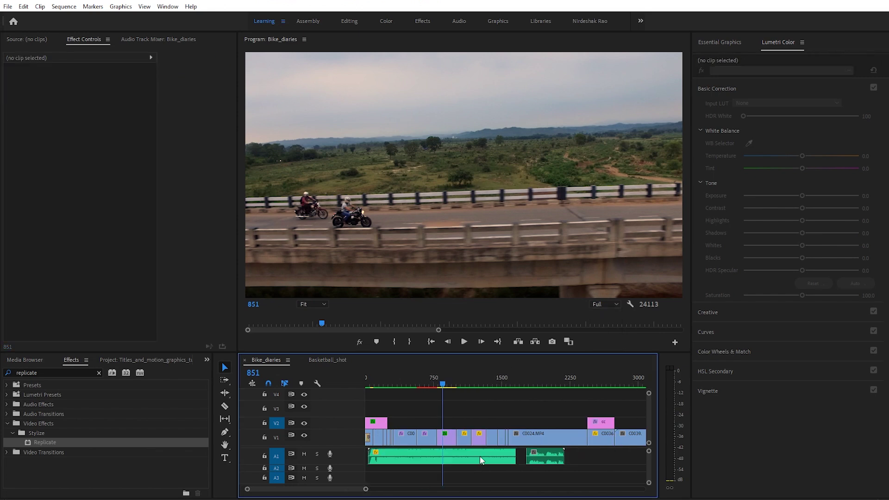
pyautogui.click(536, 378)
pyautogui.click(542, 456)
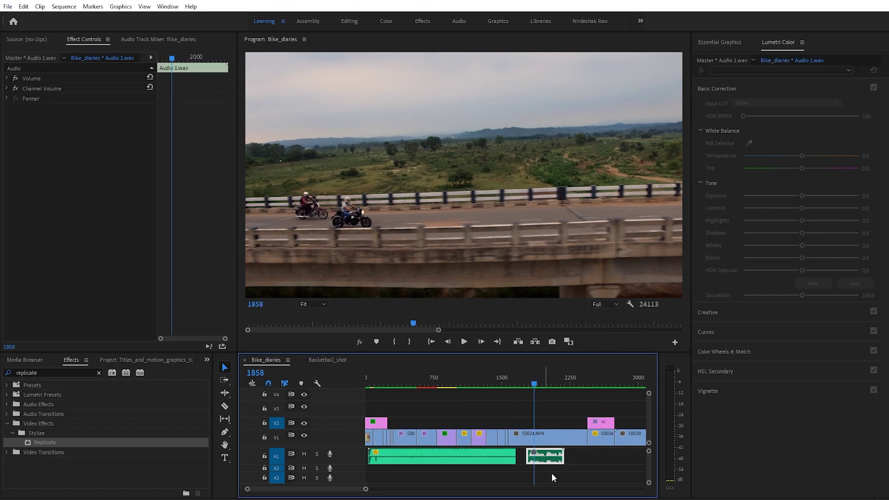
pyautogui.moveTo(531, 380); pyautogui.dragTo(526, 375)
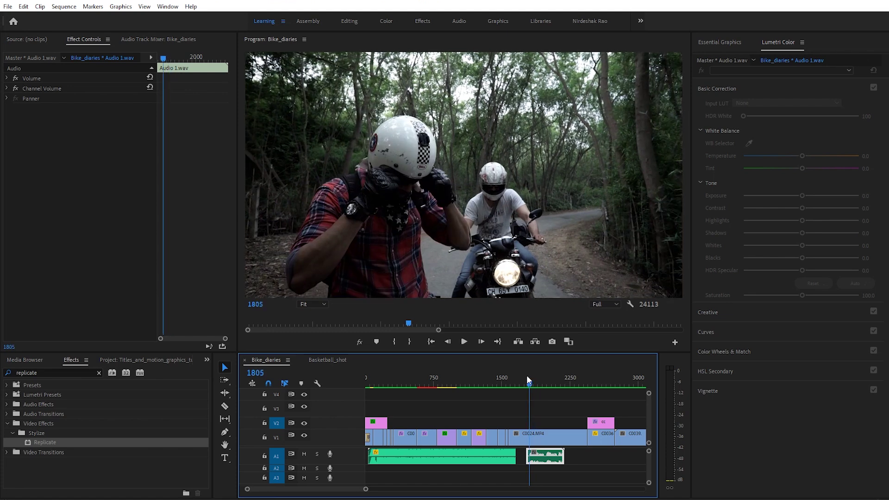
pyautogui.press('space')
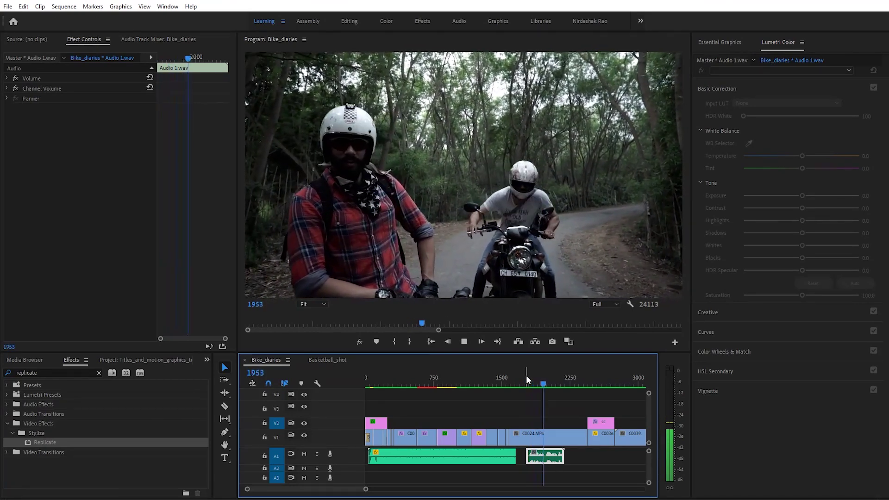
# Stop playback, show the Audio 1.wav clip larger in the timeline and examine its Volume effect settings.
pyautogui.press('space')
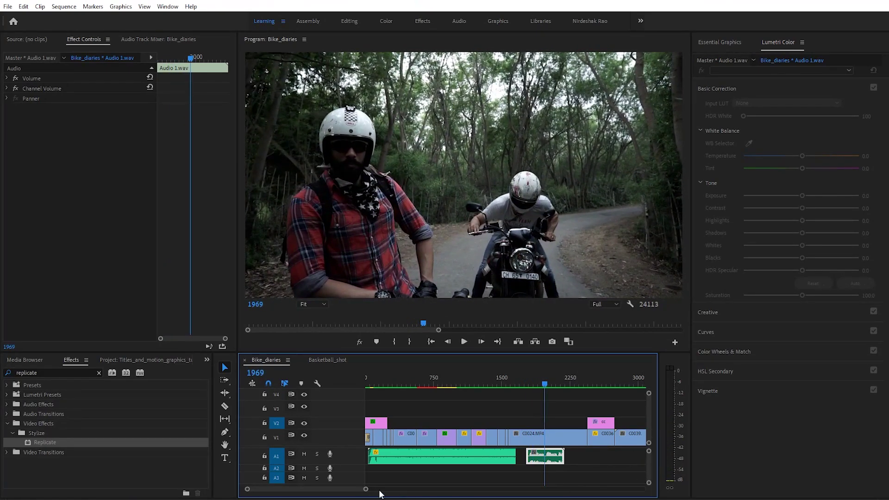
pyautogui.moveTo(366, 490); pyautogui.dragTo(345, 492)
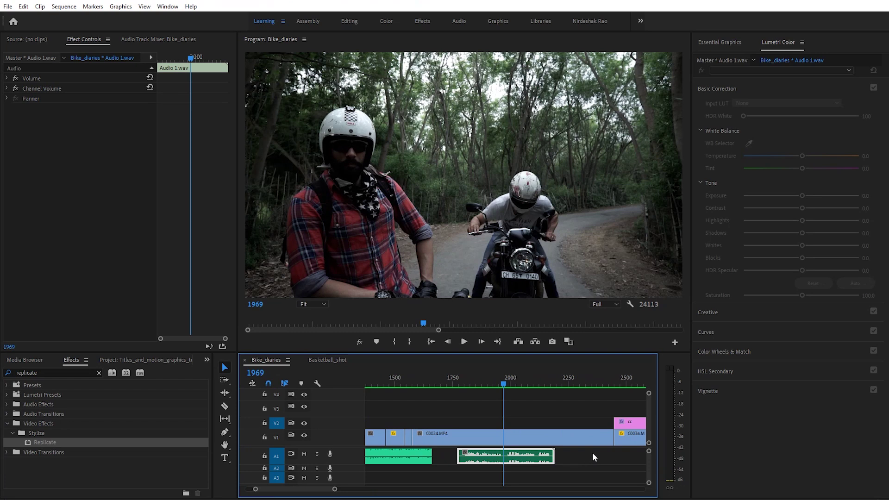
pyautogui.click(7, 79)
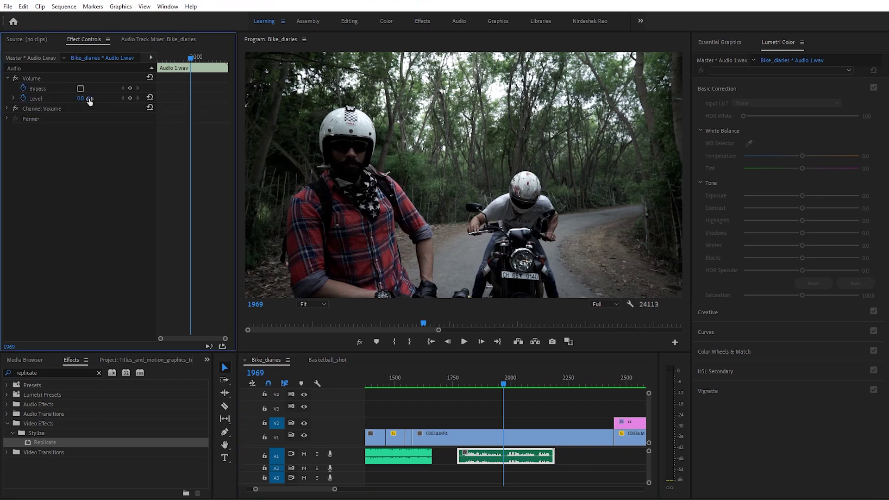
pyautogui.click(7, 79)
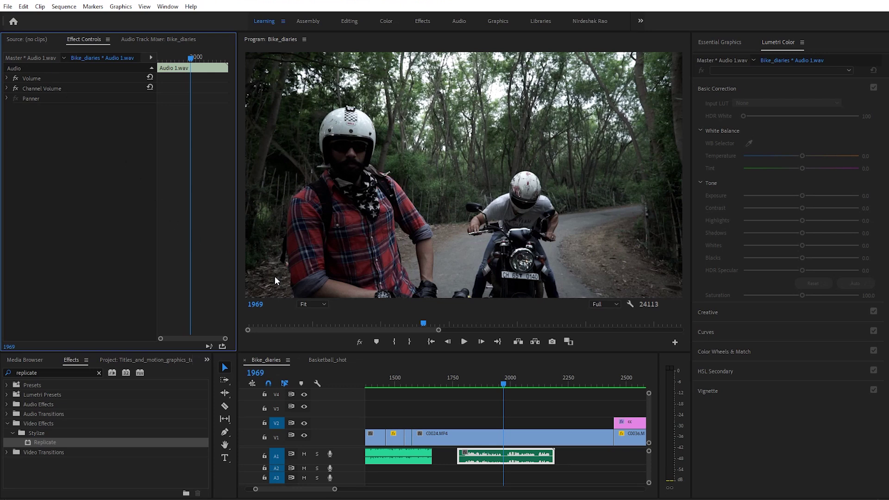
pyautogui.click(7, 78)
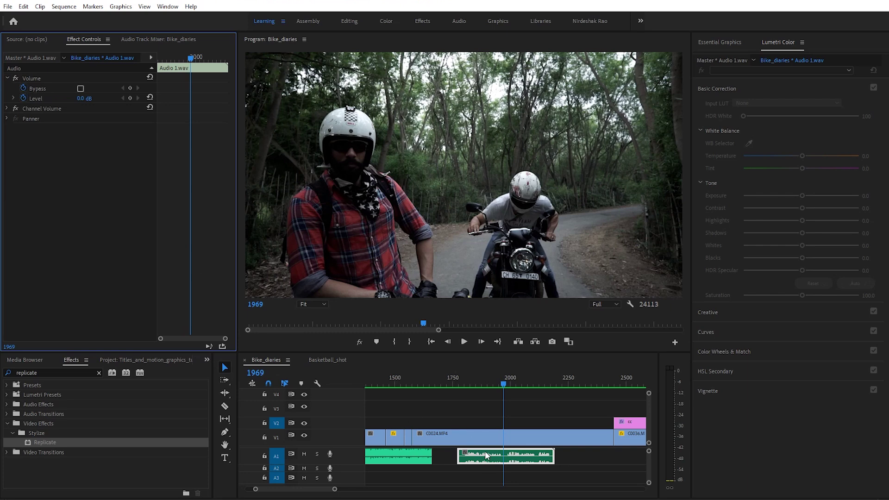
pyautogui.click(7, 78)
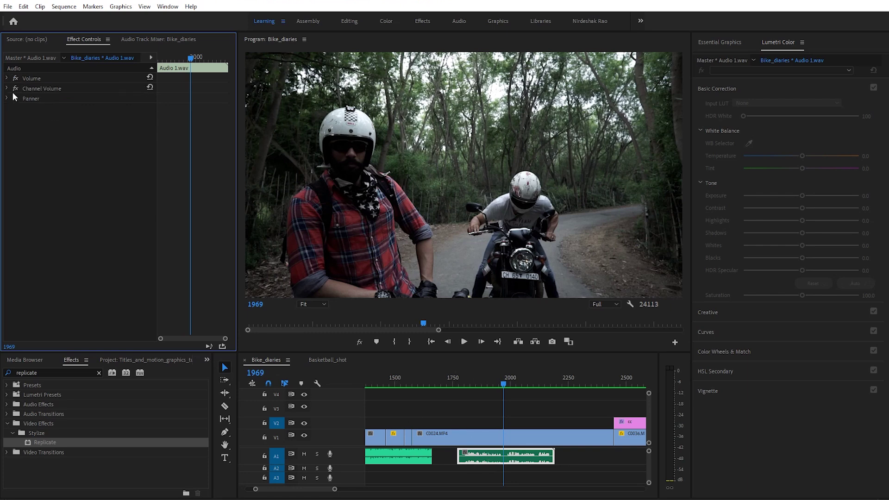
# Adjust the Audio 1.wav clip's audio gain by 10 dB and play the clip from near its start.
pyautogui.rightClick(505, 466)
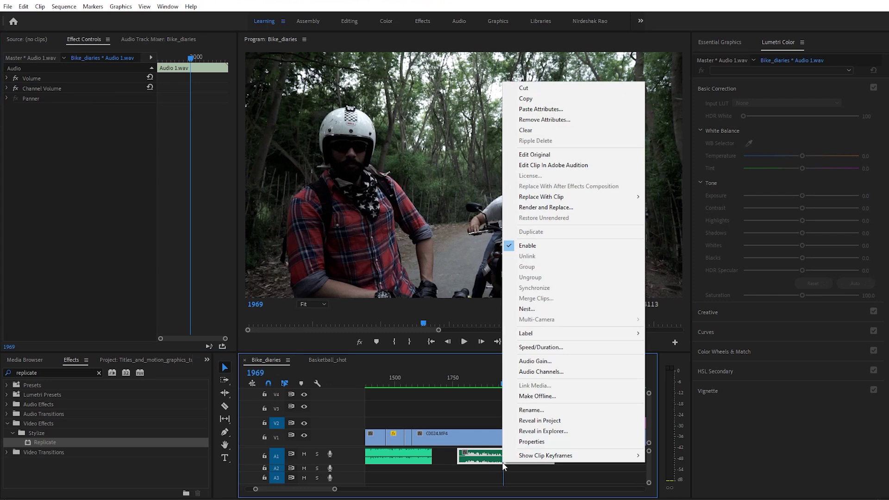
pyautogui.click(536, 360)
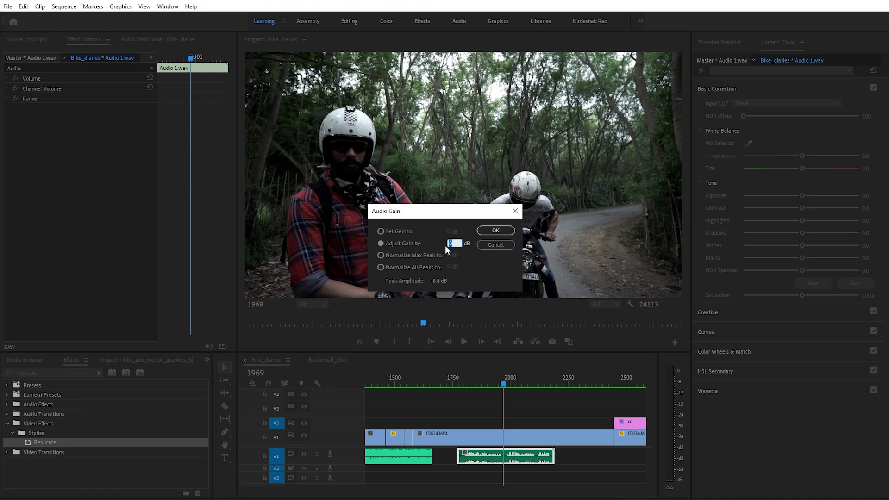
pyautogui.write('10')
pyautogui.click(498, 233)
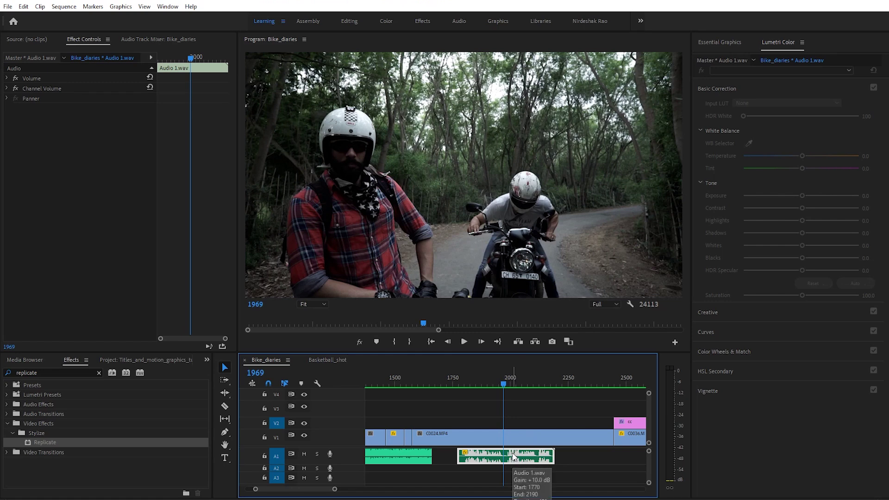
pyautogui.click(454, 380)
pyautogui.press('space')
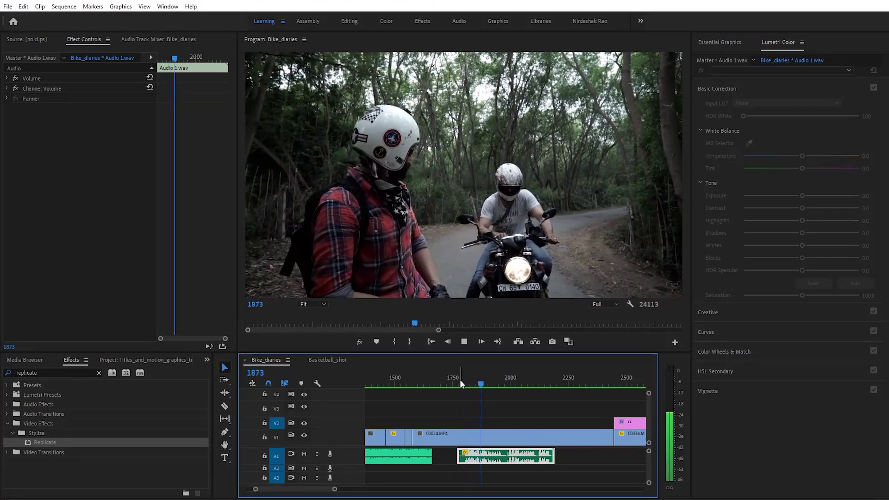
pyautogui.press('space')
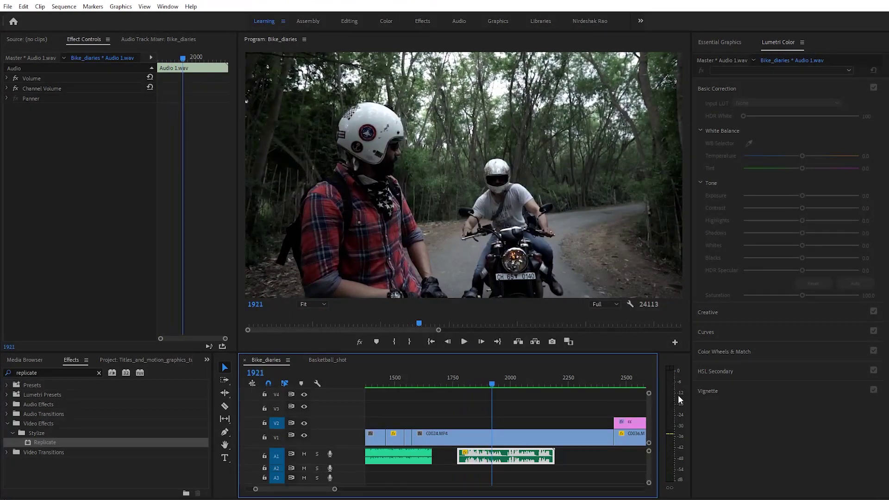
# Adjust the Audio 1.wav clip's audio gain by -10 dB to reverse the previous boost.
pyautogui.rightClick(502, 457)
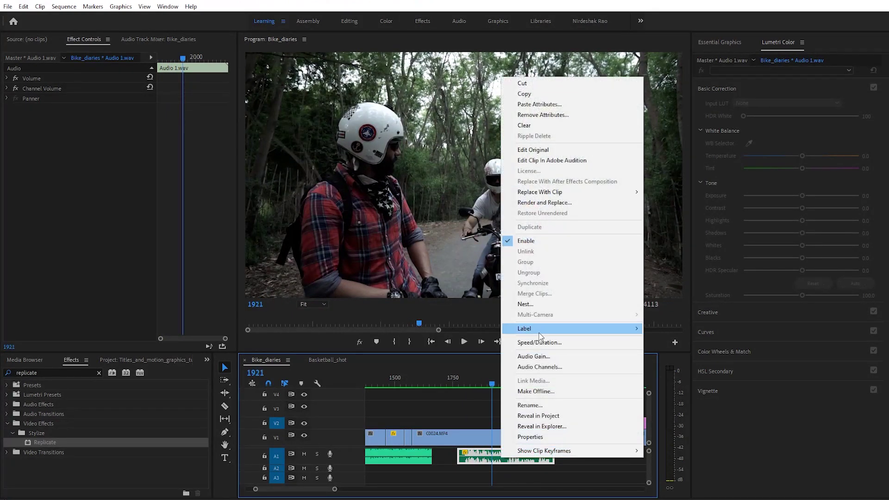
pyautogui.click(533, 357)
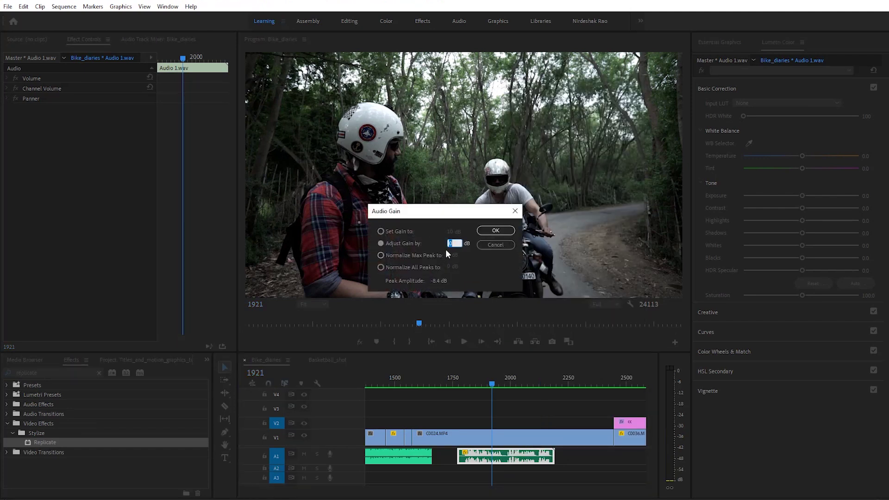
pyautogui.write('10')
pyautogui.press('Return')
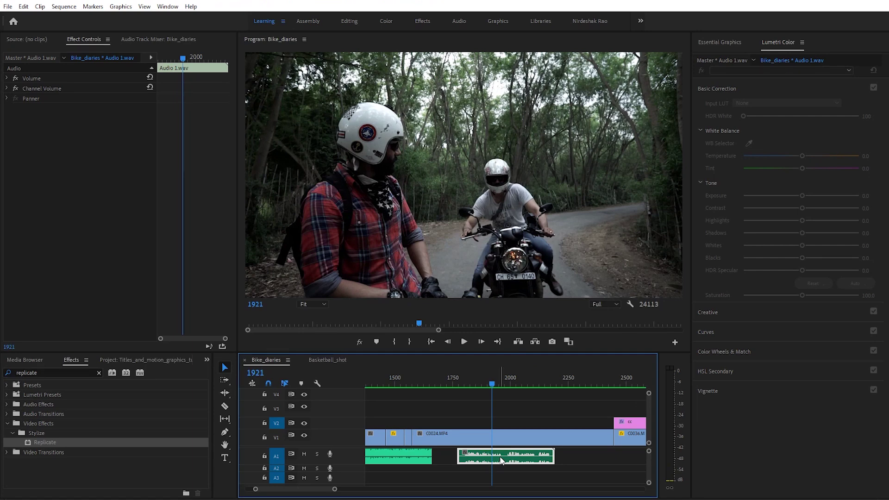
# Increase the height of the Audio 1 track and adjust the Audio 1.wav clip's gain by 15 dB.
pyautogui.doubleClick(317, 457)
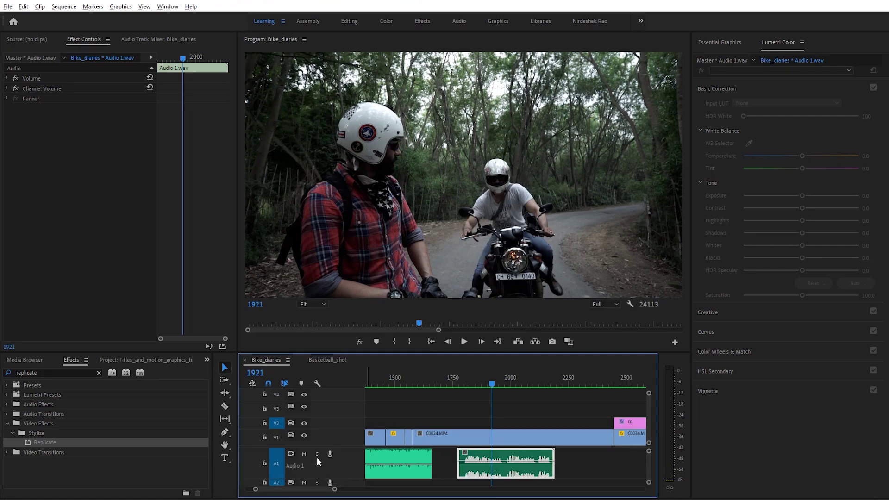
pyautogui.press('alt')
pyautogui.rightClick(475, 469)
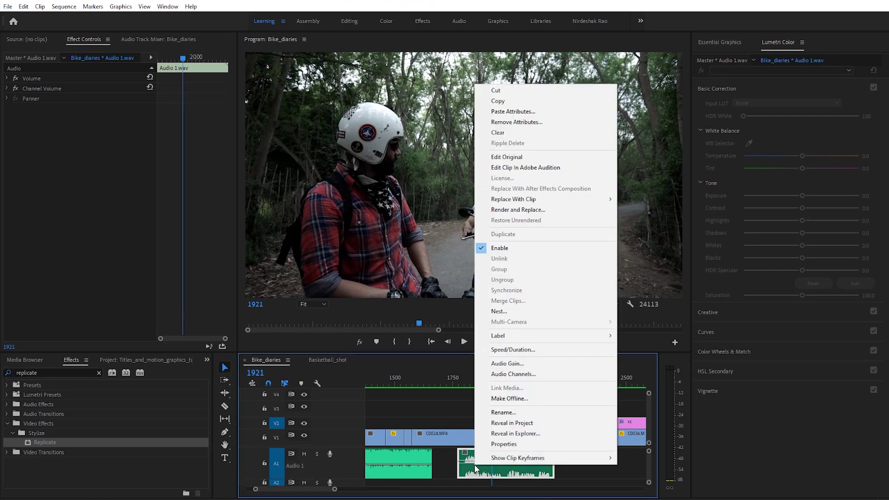
pyautogui.click(515, 365)
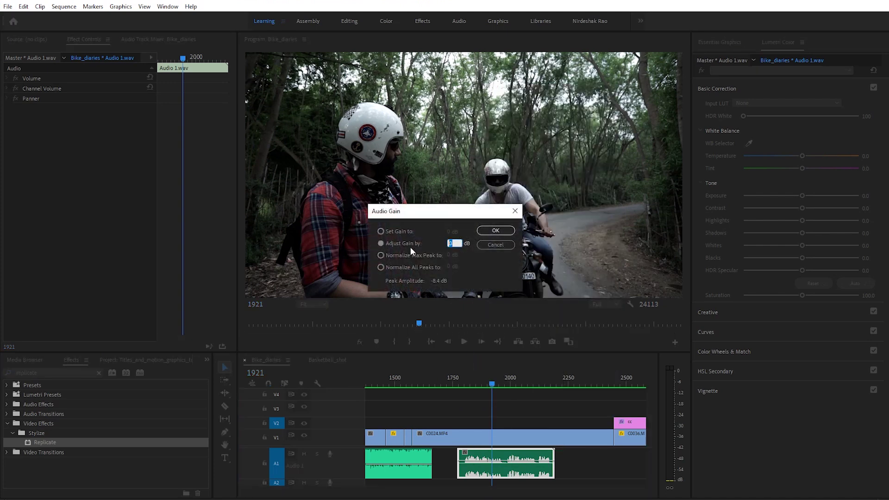
pyautogui.write('15')
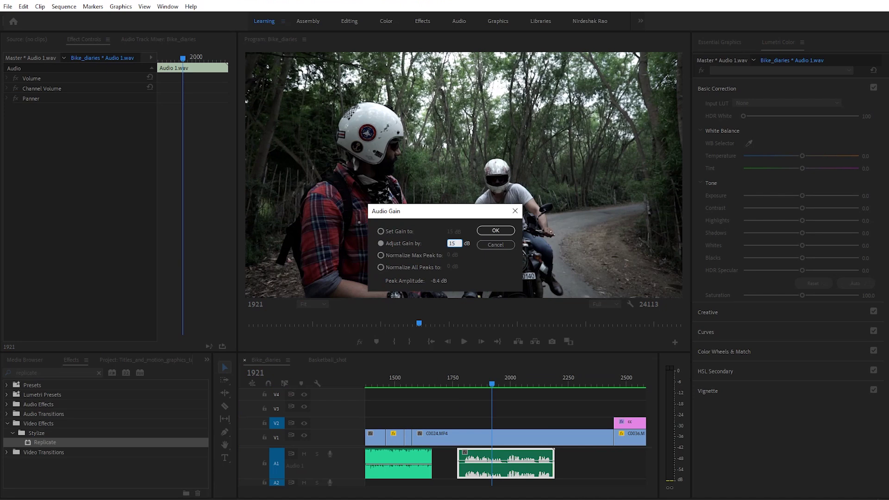
pyautogui.click(485, 230)
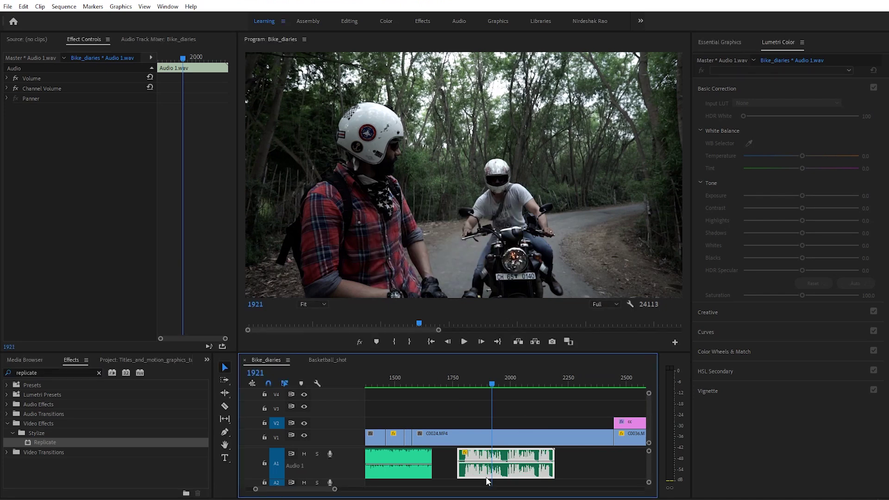
# Play the boosted Audio 1.wav clip from near its start while checking the audio meters.
pyautogui.click(465, 378)
pyautogui.press('space')
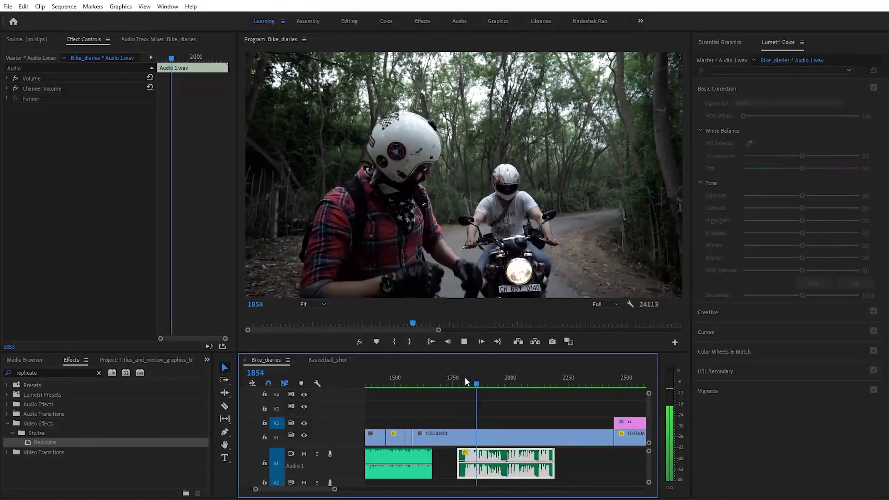
pyautogui.press('space')
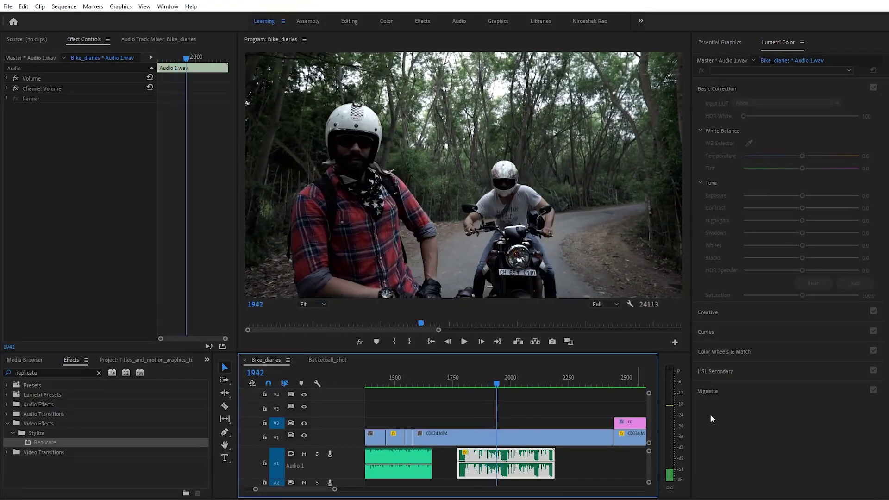
# Adjust the Audio 1.wav clip's gain by another 10 dB and play the clip from near its start.
pyautogui.rightClick(495, 469)
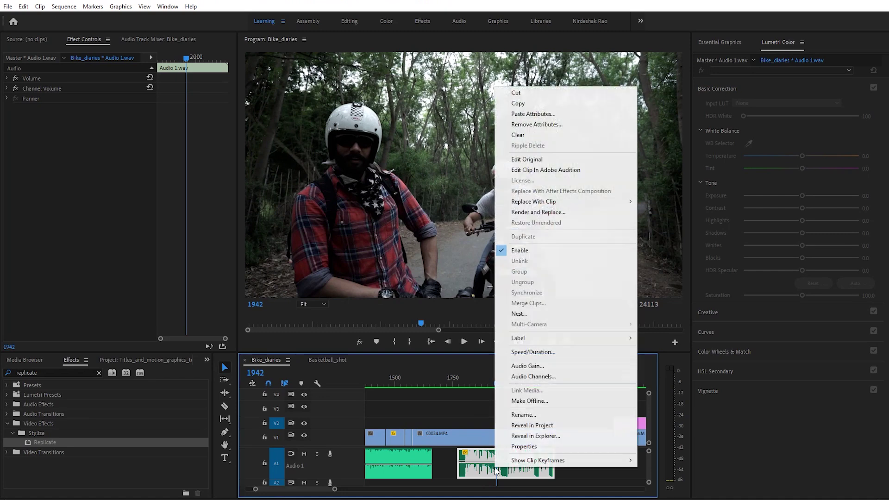
pyautogui.click(529, 366)
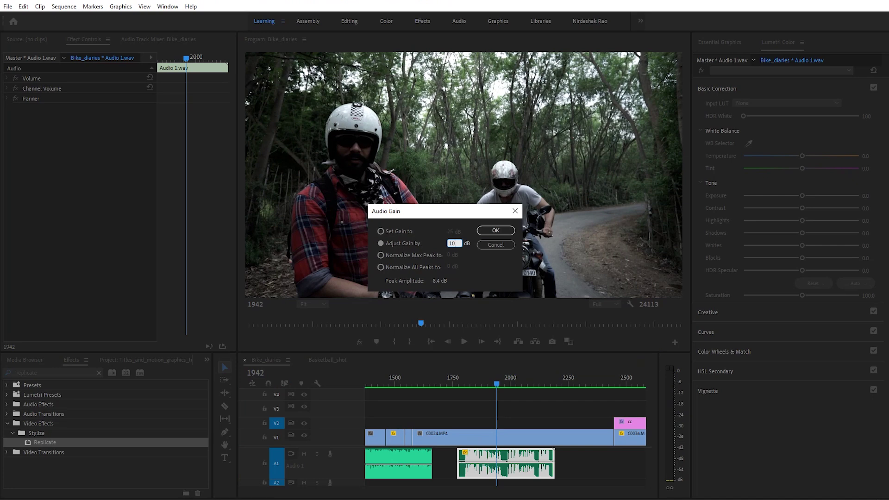
pyautogui.click(495, 231)
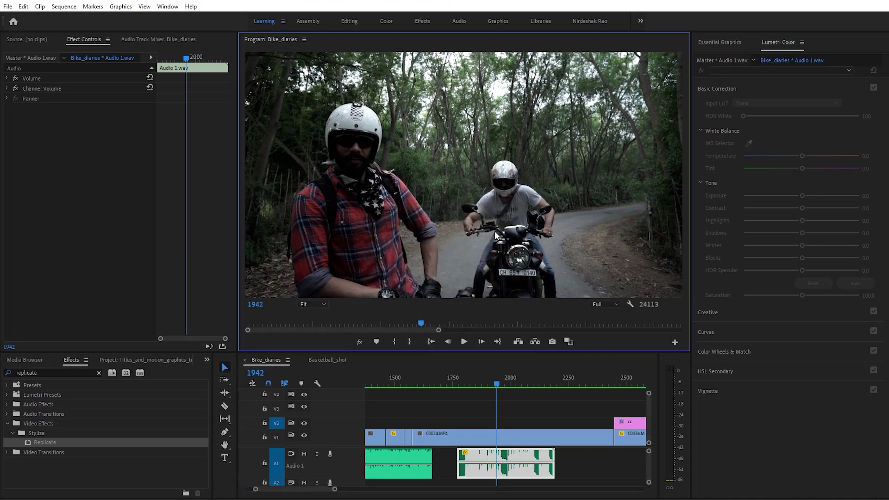
pyautogui.click(462, 378)
pyautogui.press('space')
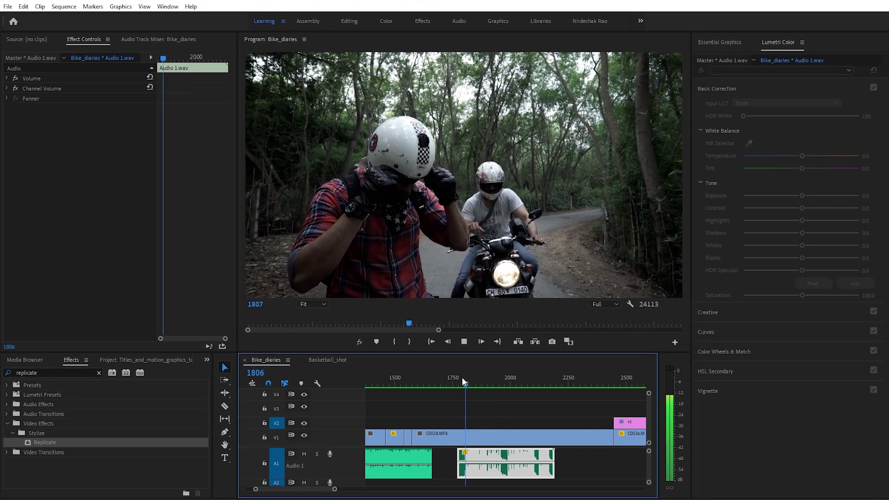
pyautogui.press('space')
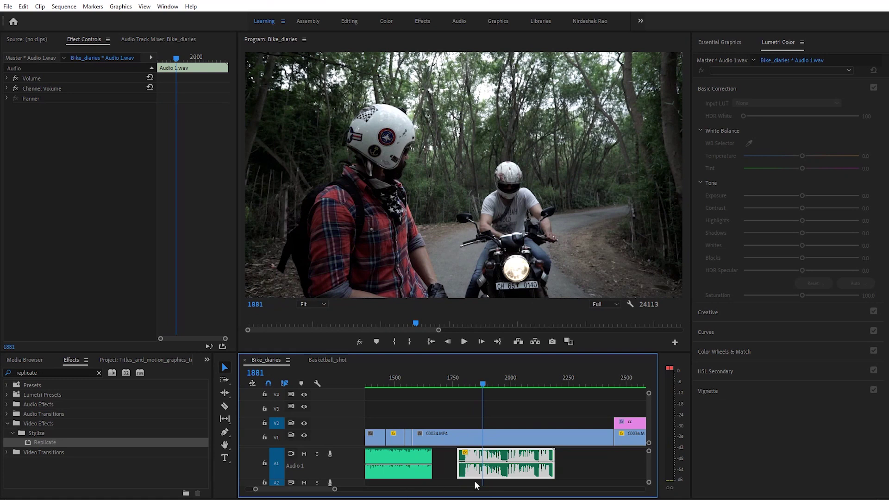
# Lower the Volume effect's level on Audio 1.wav to -12.6 dB and undo the level change.
pyautogui.click(575, 471)
pyautogui.click(505, 475)
pyautogui.click(7, 79)
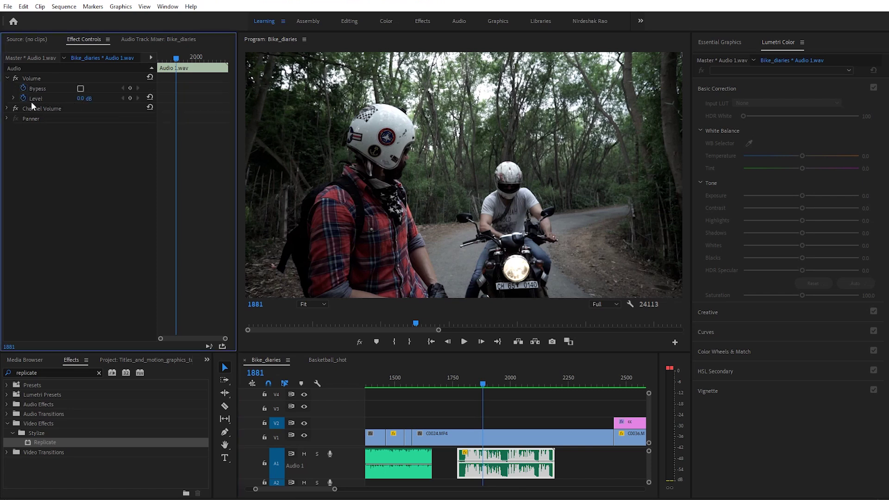
pyautogui.moveTo(82, 99)
pyautogui.mouseDown()
pyautogui.moveTo(91, 101)
pyautogui.moveTo(81, 102)
pyautogui.mouseUp()
pyautogui.moveTo(79, 99); pyautogui.dragTo(91, 99)
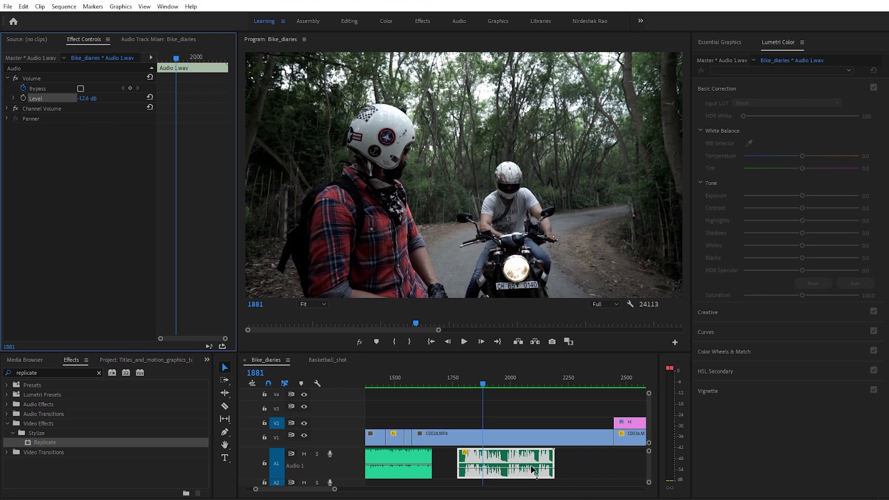
pyautogui.hotkey('ctrl', 'z')
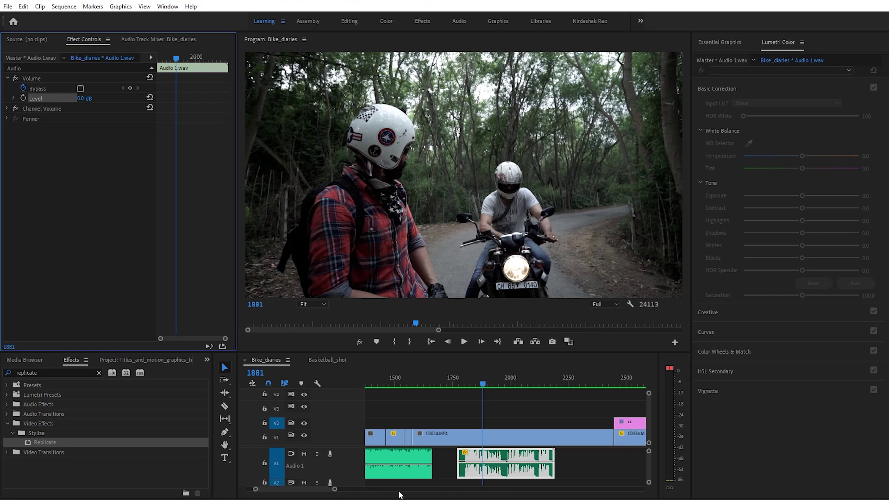
# Show more of the Bike_diaries timeline, reduce the height of the audio tracks and deselect the Audio 1.wav clip.
pyautogui.moveTo(334, 489); pyautogui.dragTo(397, 490)
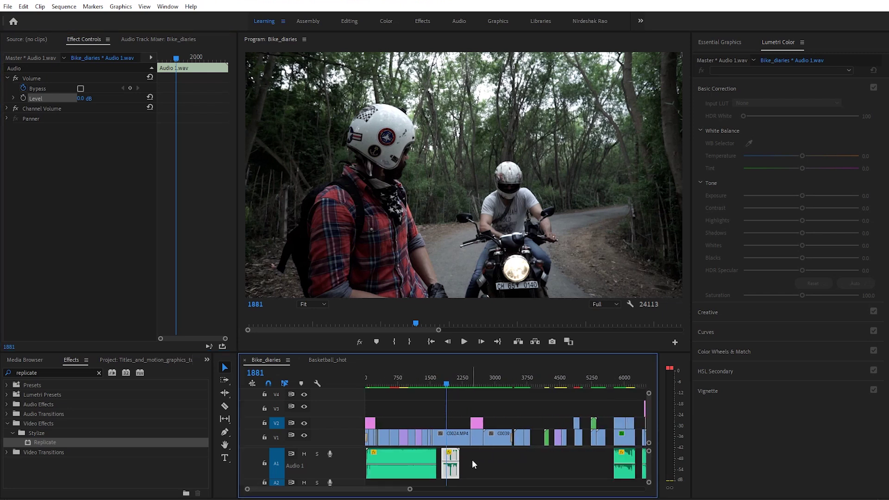
pyautogui.click(471, 460)
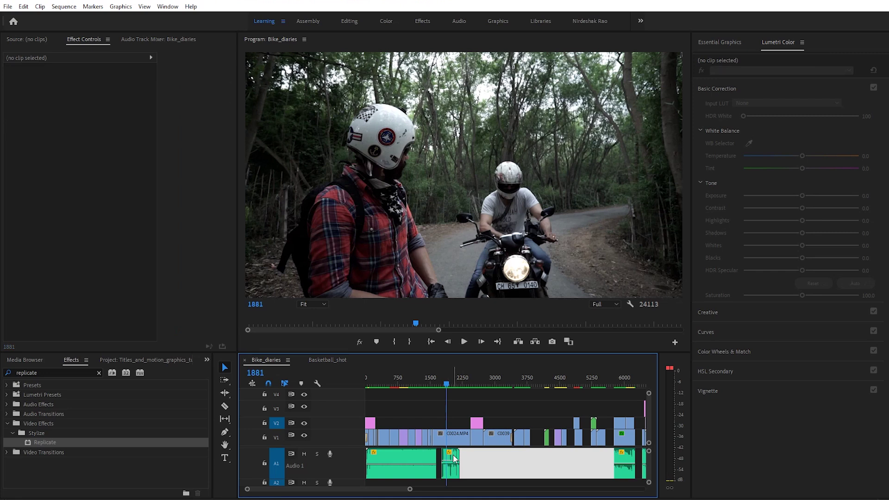
pyautogui.click(453, 467)
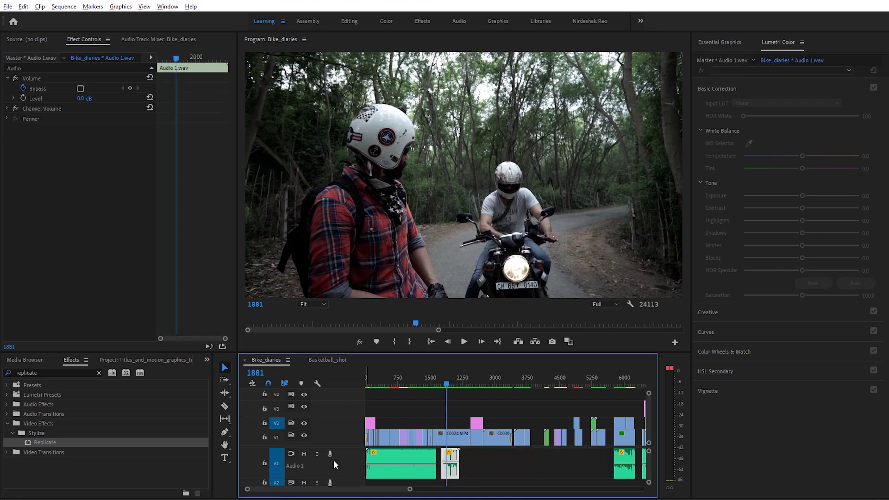
pyautogui.scroll(-3, 332, 459)
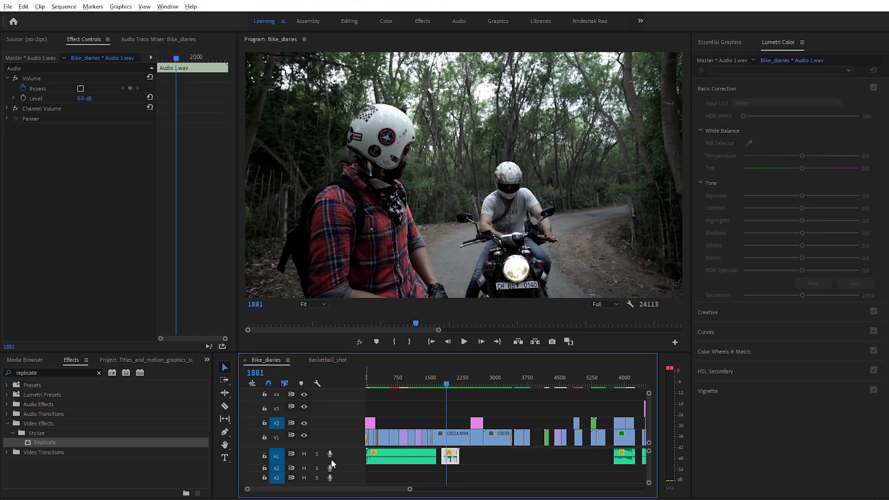
pyautogui.click(523, 465)
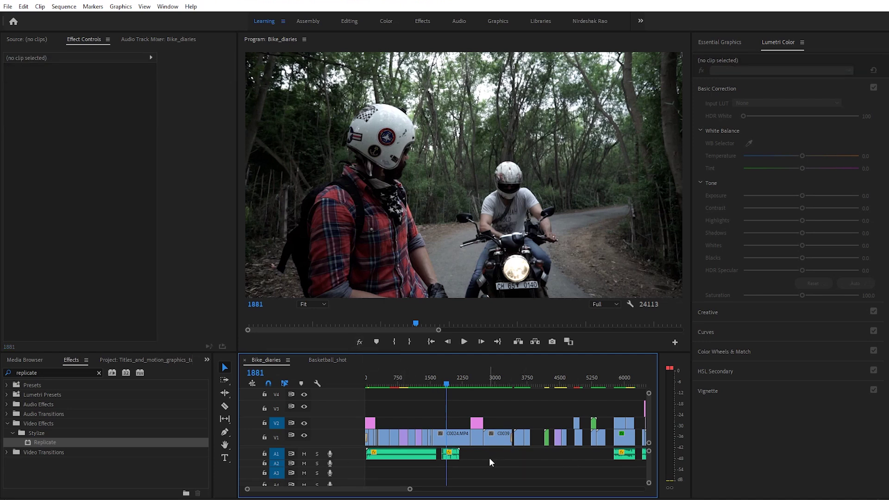
# Enlarge the beginning of the timeline and move the playhead to frame 301, over the Ready_Set_Go.mp3 clip.
pyautogui.click(385, 385)
pyautogui.moveTo(409, 490); pyautogui.dragTo(371, 489)
pyautogui.click(426, 379)
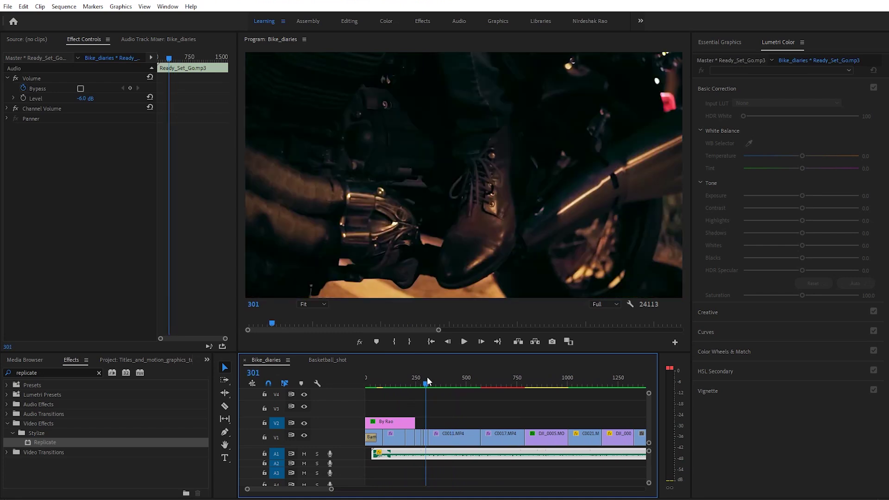
# Enlarge the timeline around clip C0008.MP4, mute audio track A1 and mark an In point at frame 290.
pyautogui.click(427, 382)
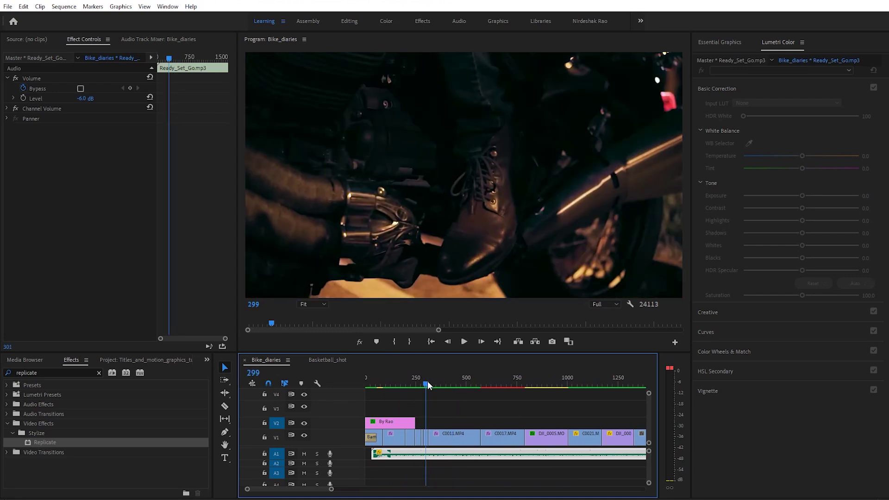
pyautogui.click(427, 437)
pyautogui.moveTo(335, 490); pyautogui.dragTo(322, 490)
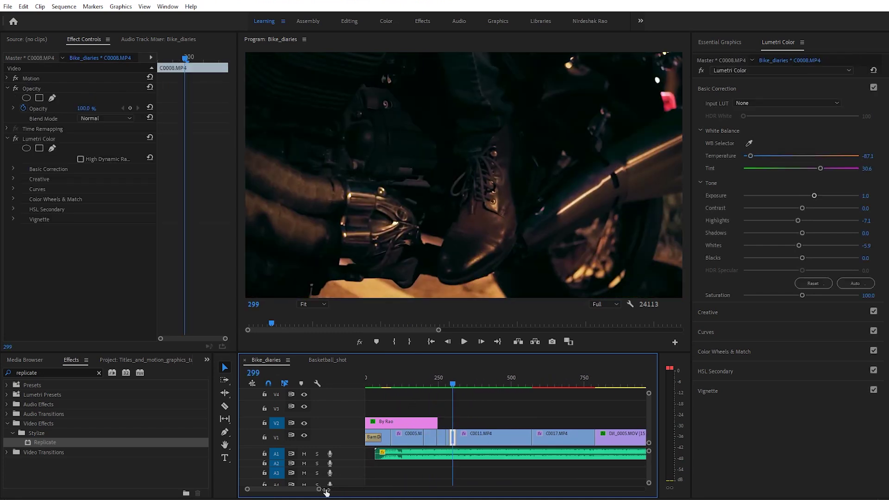
pyautogui.click(451, 385)
pyautogui.moveTo(451, 386); pyautogui.dragTo(450, 386)
pyautogui.click(304, 454)
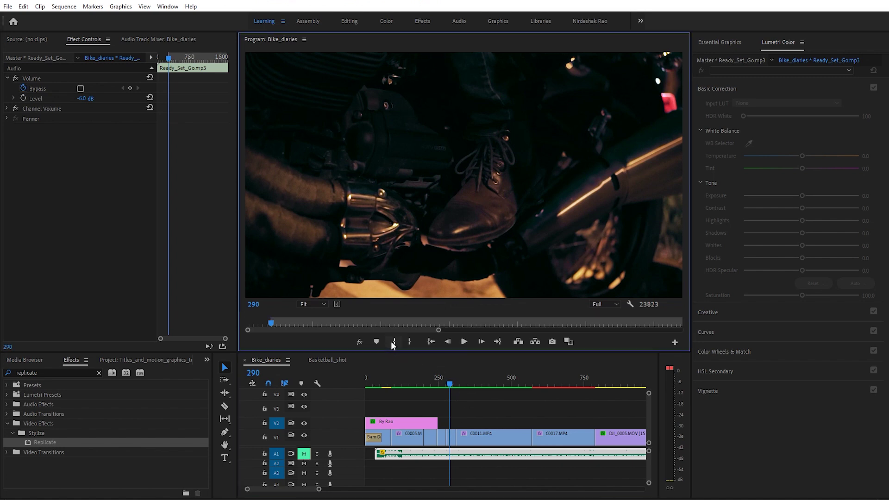
# Mark an Out point at frame 312, play through the marked range and return the playhead to frame 302.
pyautogui.click(456, 387)
pyautogui.press('Left')
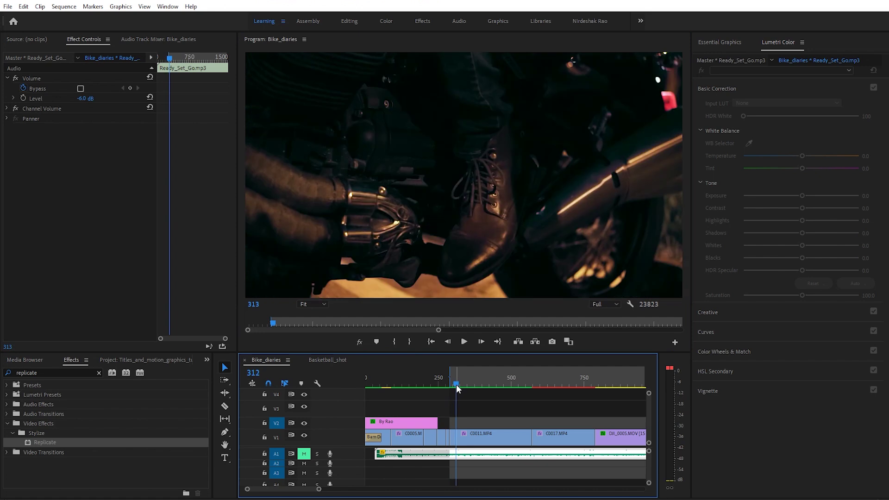
pyautogui.click(409, 342)
pyautogui.click(452, 379)
pyautogui.press('space')
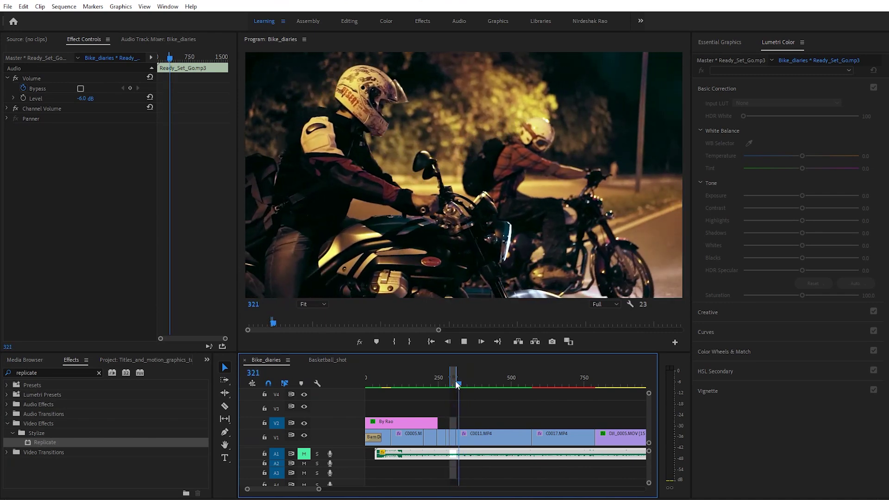
pyautogui.click(452, 382)
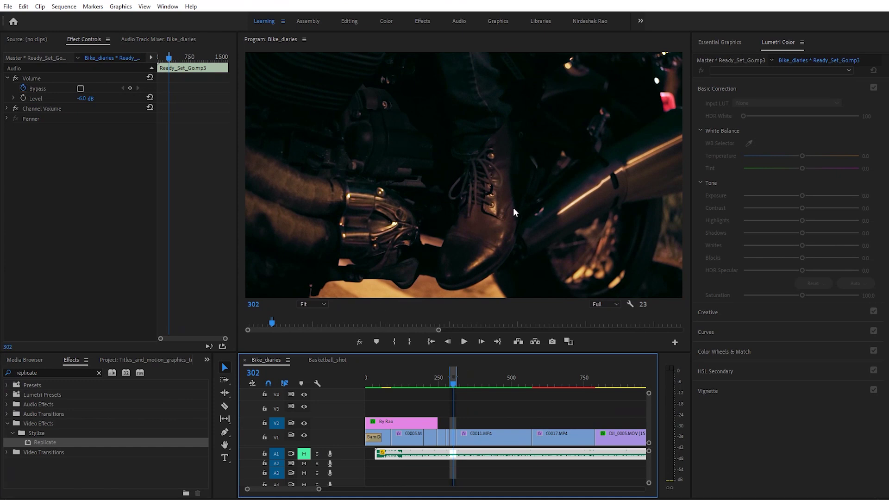
# Add the Loop Playback control to the Program monitor, turn looping on and play the marked range.
pyautogui.click(676, 343)
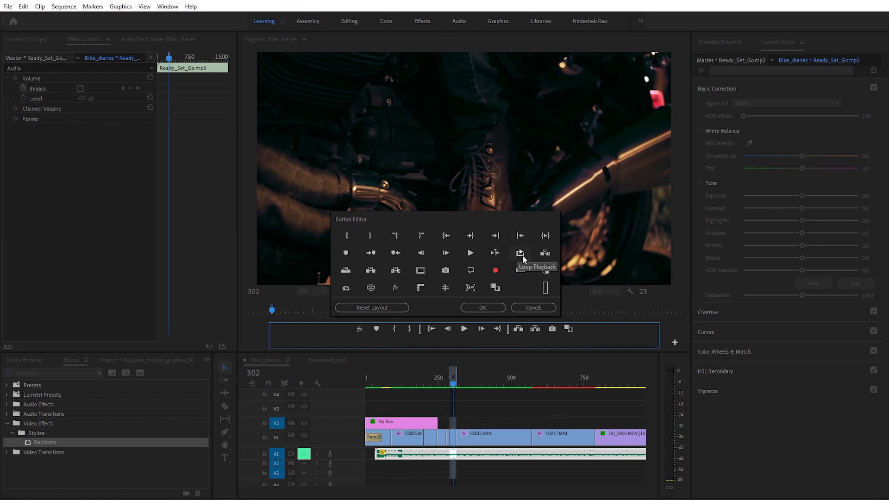
pyautogui.moveTo(522, 254); pyautogui.dragTo(584, 328)
pyautogui.click(481, 307)
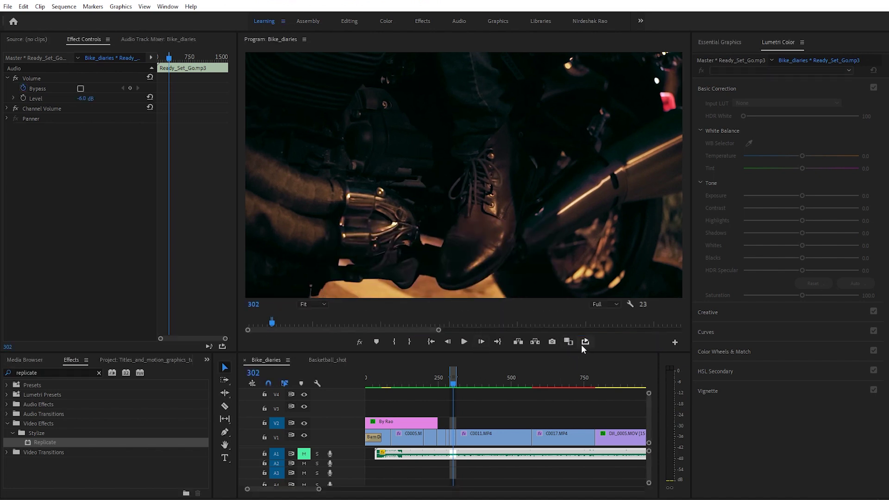
pyautogui.click(586, 343)
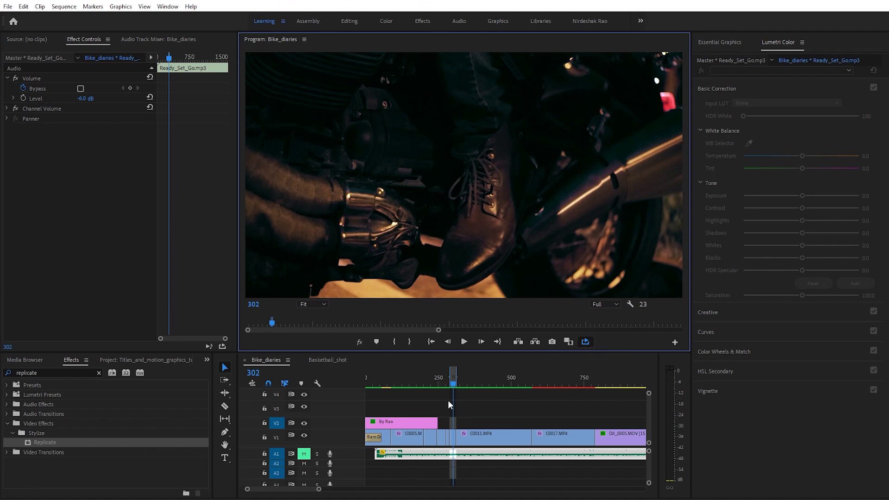
pyautogui.press('space')
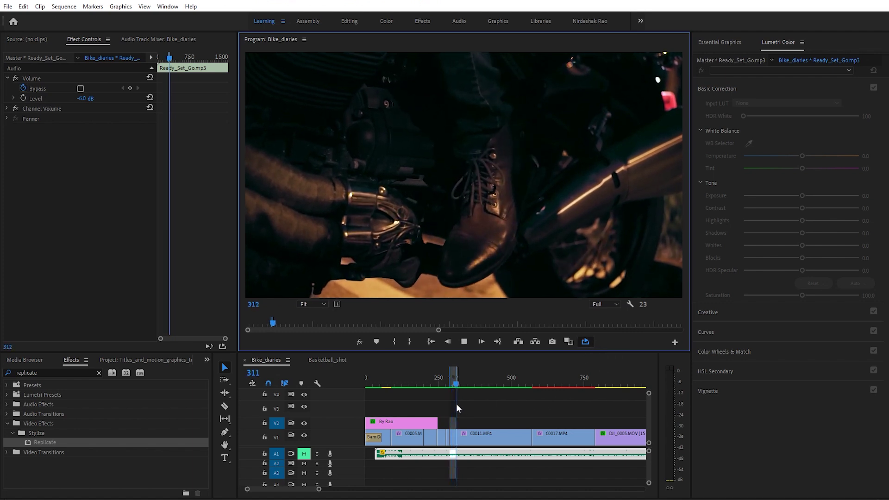
pyautogui.press('space')
# Shift the marked range to the start of C0011.MP4 and extend it to 191 frames while playing it in a loop.
pyautogui.moveTo(457, 372)
pyautogui.mouseDown()
pyautogui.moveTo(471, 373)
pyautogui.moveTo(459, 377)
pyautogui.mouseUp()
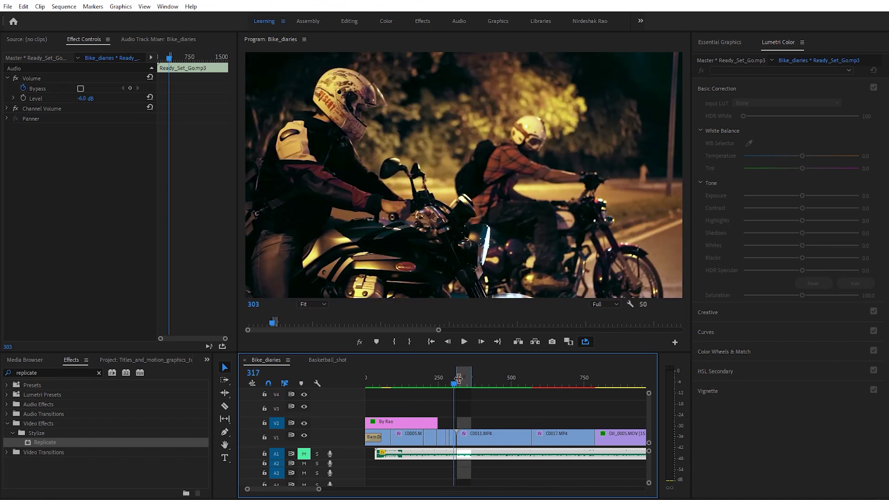
pyautogui.click(462, 380)
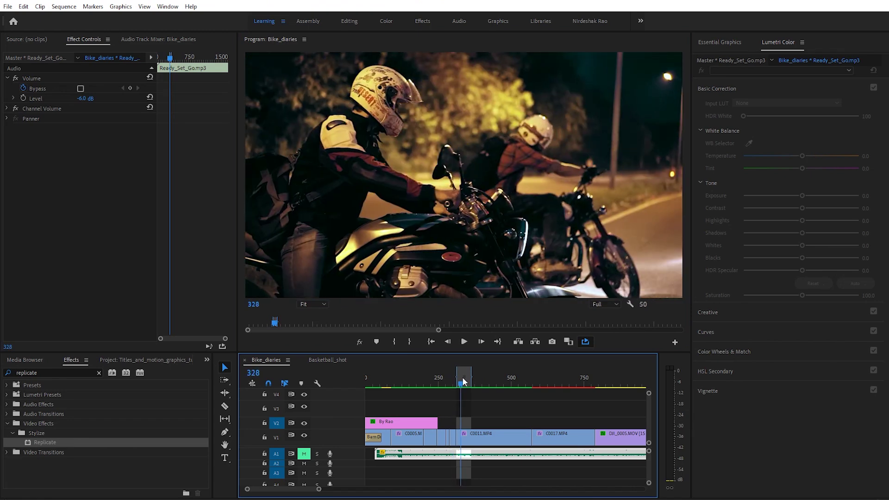
pyautogui.press('space')
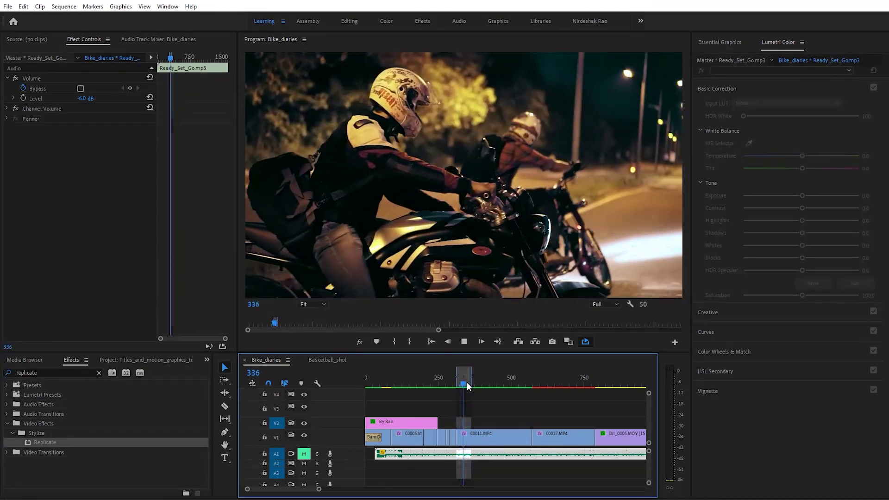
pyautogui.moveTo(470, 381); pyautogui.dragTo(487, 379)
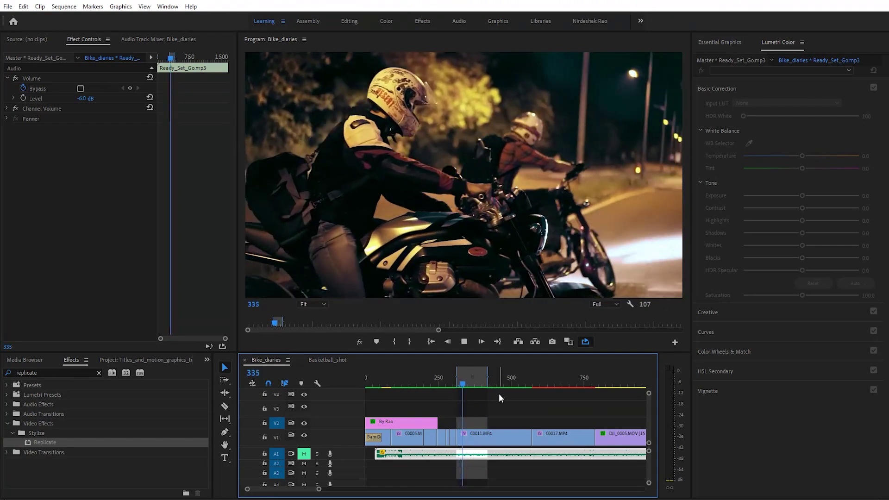
pyautogui.moveTo(492, 379); pyautogui.dragTo(512, 380)
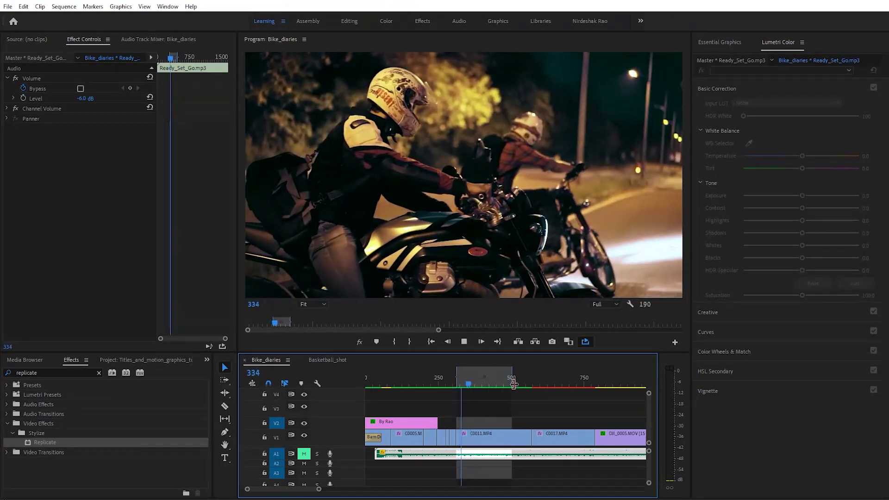
pyautogui.press('space')
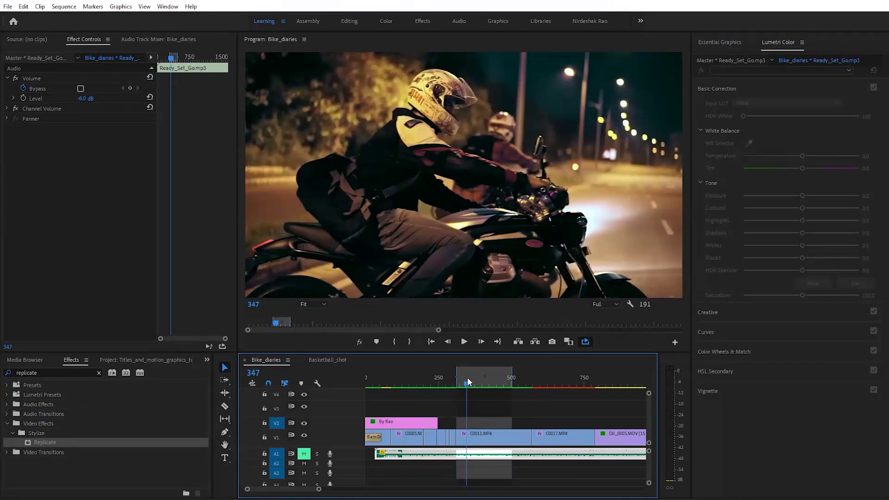
pyautogui.click(461, 380)
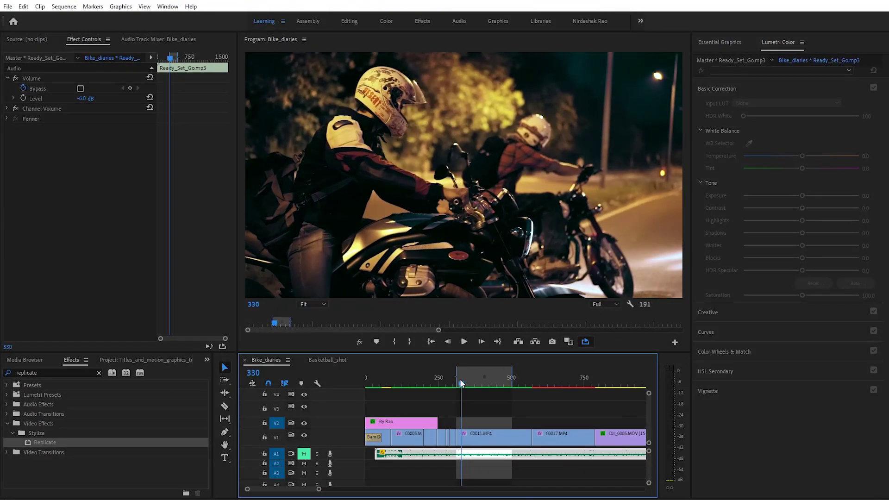
# Play the marked range in a loop, turn Loop Playback off and play on past the Out point.
pyautogui.click(586, 343)
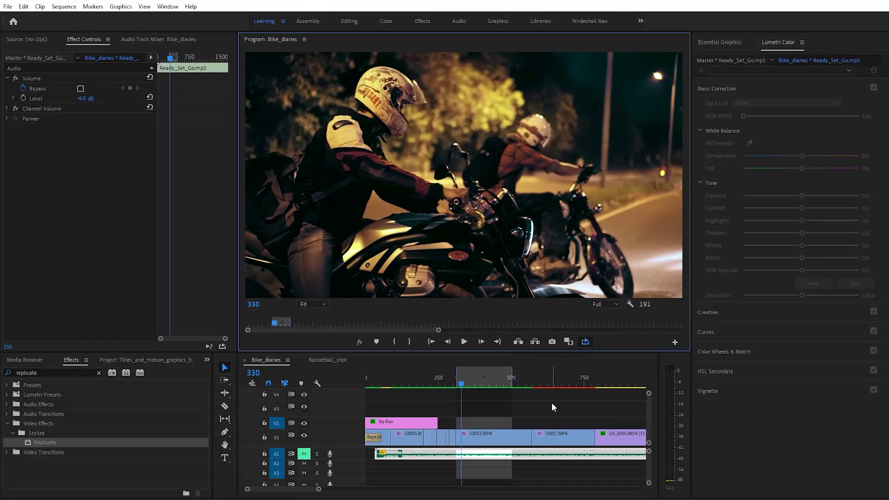
pyautogui.press('space')
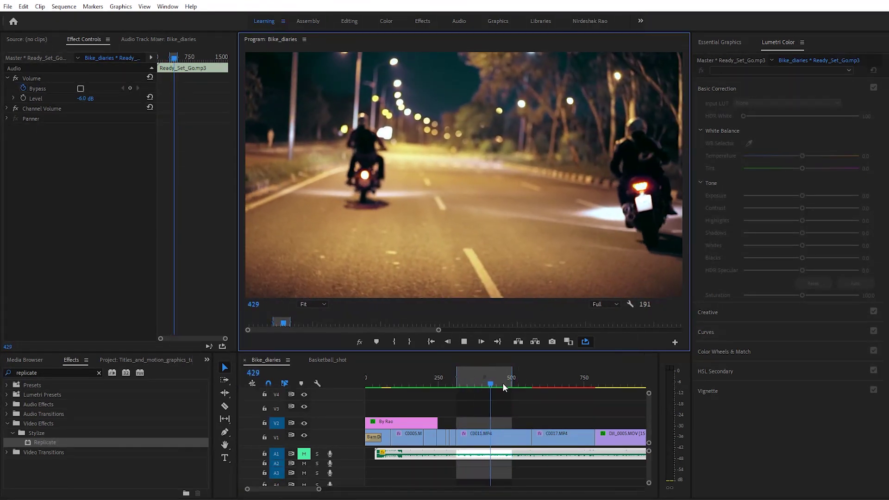
pyautogui.press('space')
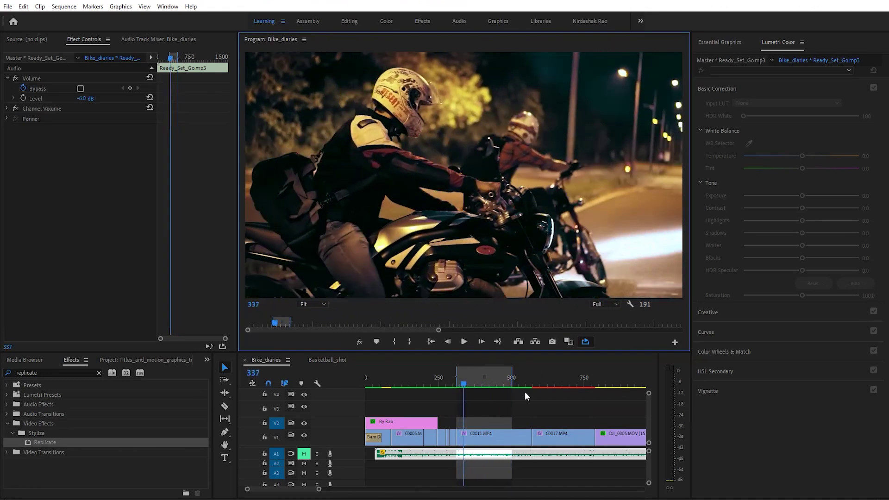
pyautogui.press('space')
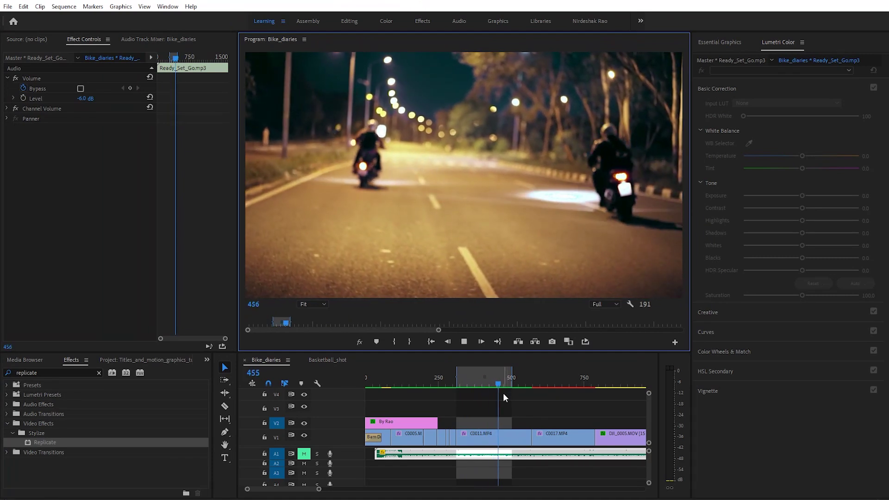
pyautogui.press('space')
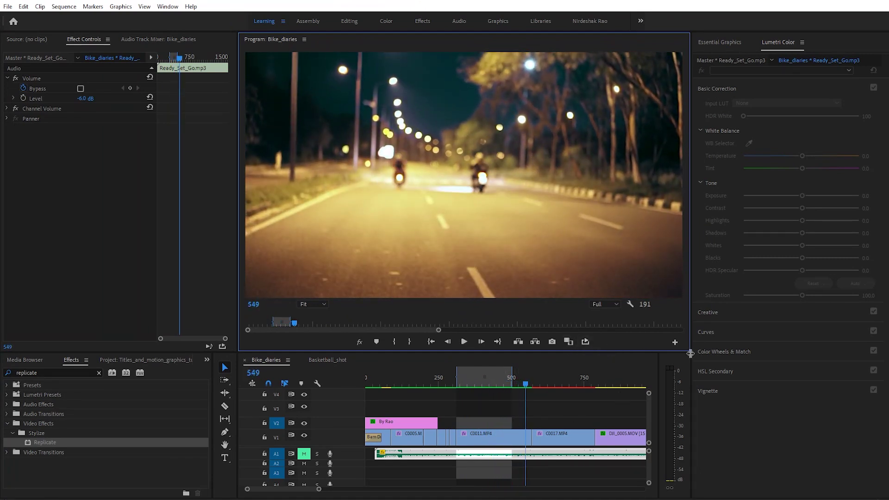
# Move the playhead to frame 655 and clear the sequence's In and Out points.
pyautogui.moveTo(326, 490)
pyautogui.mouseDown()
pyautogui.moveTo(357, 490)
pyautogui.moveTo(327, 490)
pyautogui.mouseUp()
pyautogui.click(511, 385)
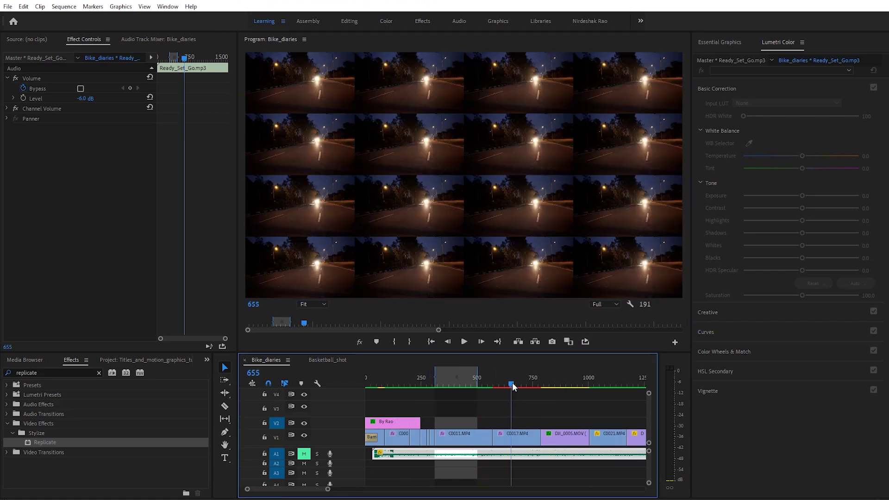
pyautogui.rightClick(475, 377)
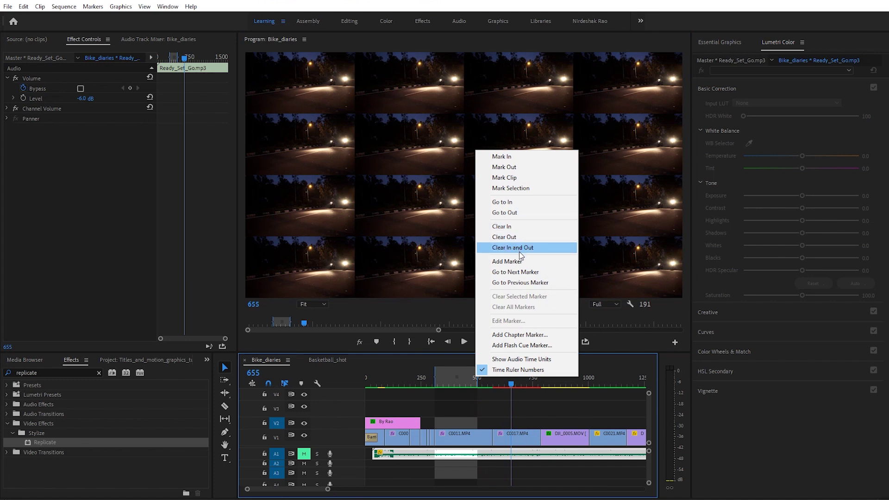
pyautogui.click(518, 249)
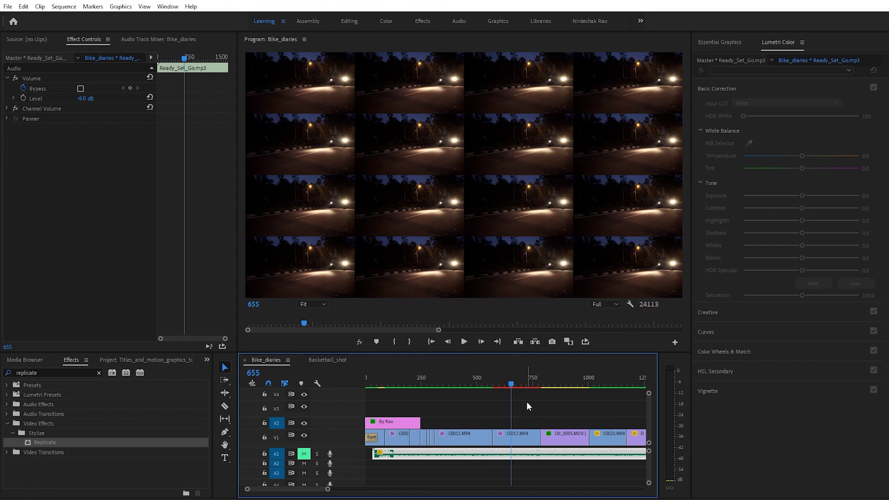
# Remove the Replicate effect from the C0017.MP4 clip.
pyautogui.click(524, 432)
pyautogui.click(43, 140)
pyautogui.press('Delete')
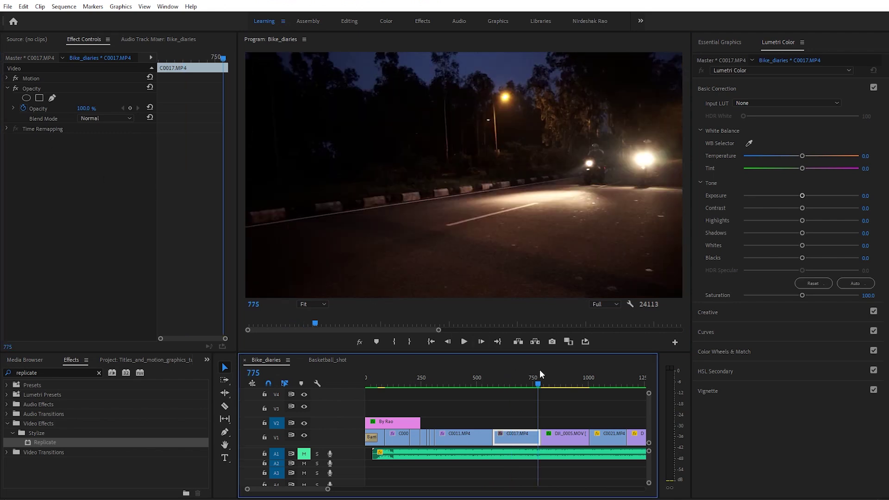
# Place the playhead at frame 870 and remove the Lumetri Color effect from the DJI_0005.MOV clip.
pyautogui.click(560, 378)
pyautogui.click(559, 431)
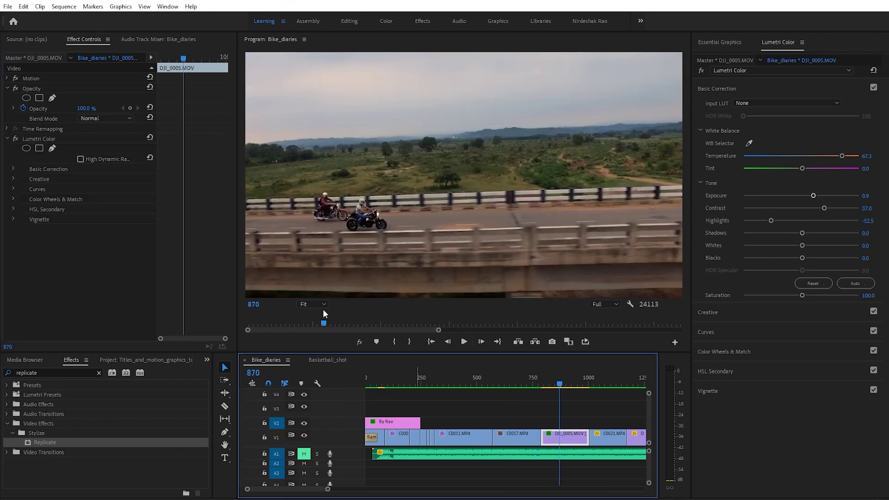
pyautogui.click(37, 139)
pyautogui.press('Delete')
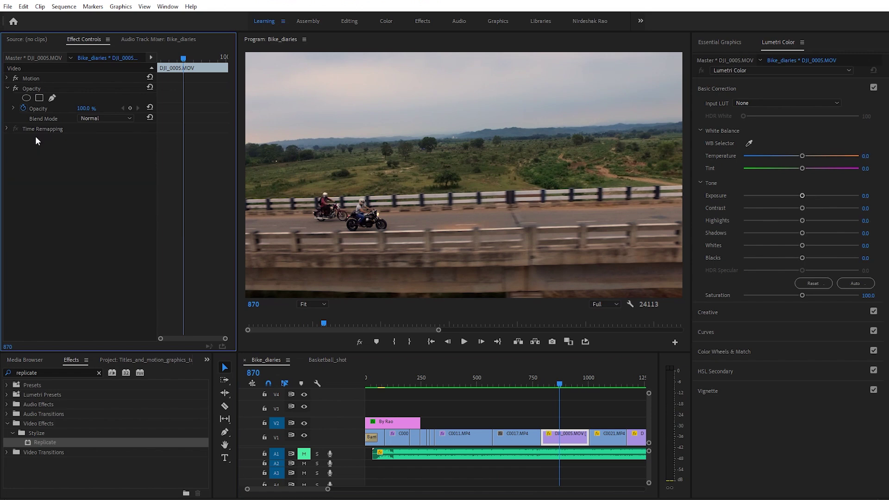
# Preview the footage leading up to C0024.MP4 and place the playhead at frame 1576, at the start of that clip.
pyautogui.moveTo(326, 489); pyautogui.dragTo(352, 489)
pyautogui.click(495, 377)
pyautogui.moveTo(494, 377); pyautogui.dragTo(551, 387)
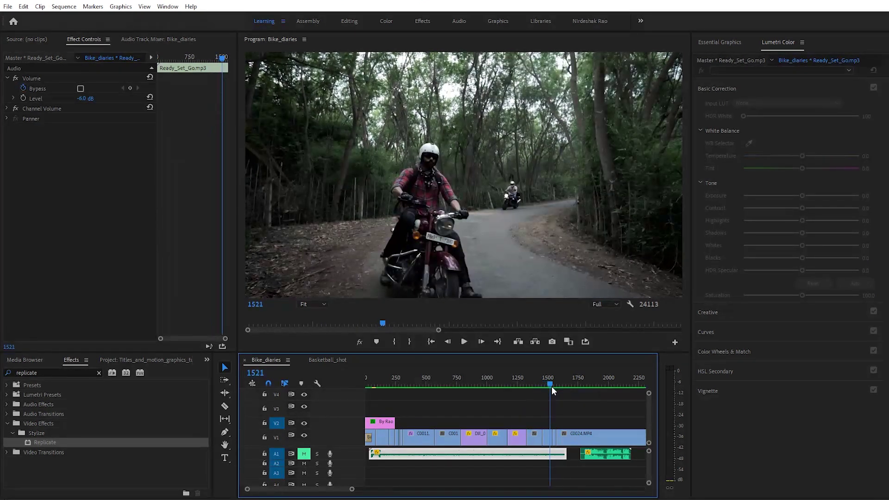
pyautogui.moveTo(351, 491); pyautogui.dragTo(333, 490)
pyautogui.click(502, 379)
pyautogui.press('space')
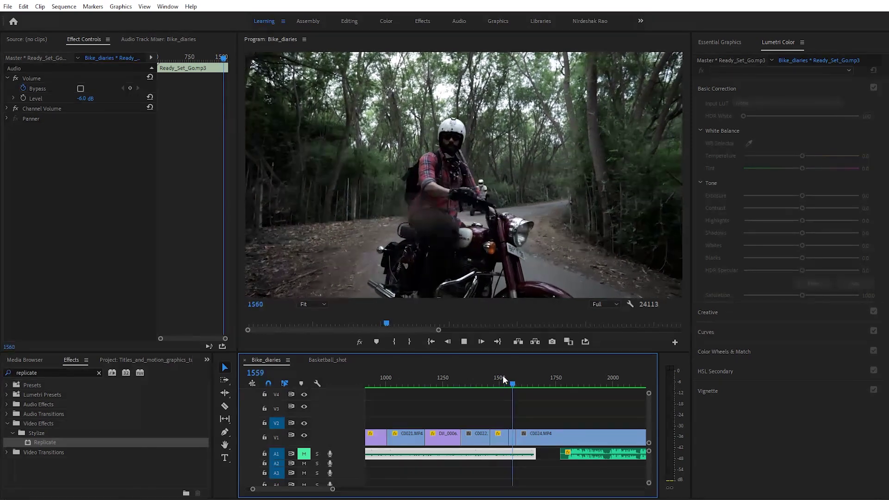
pyautogui.press('space')
pyautogui.moveTo(502, 379); pyautogui.dragTo(517, 384)
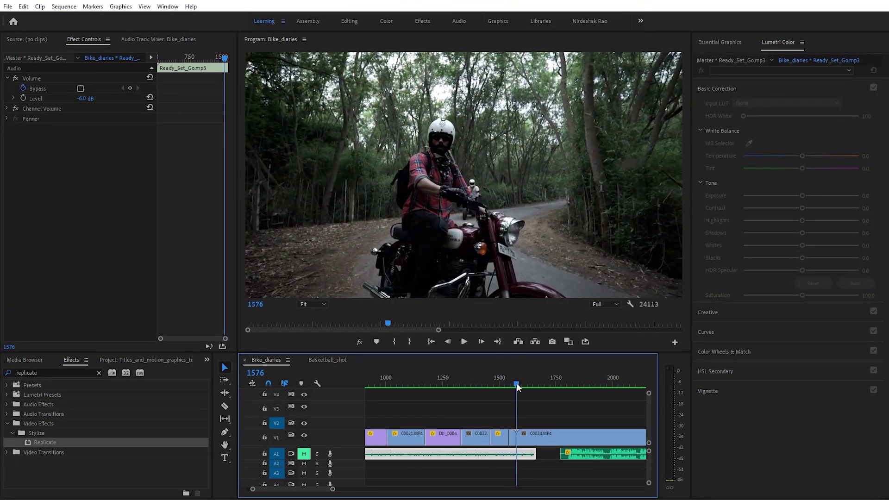
# Apply a frame hold based on Source Timecode to the C0024.MP4 clip through Frame Hold Options.
pyautogui.click(521, 440)
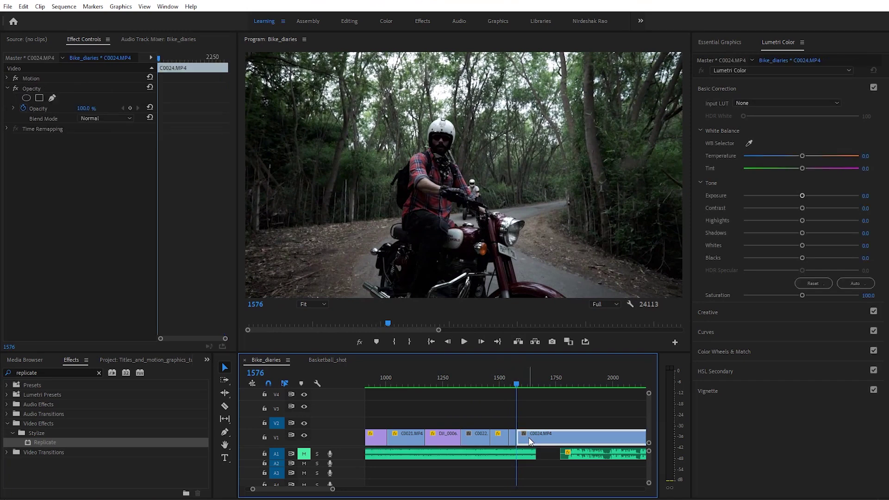
pyautogui.rightClick(528, 442)
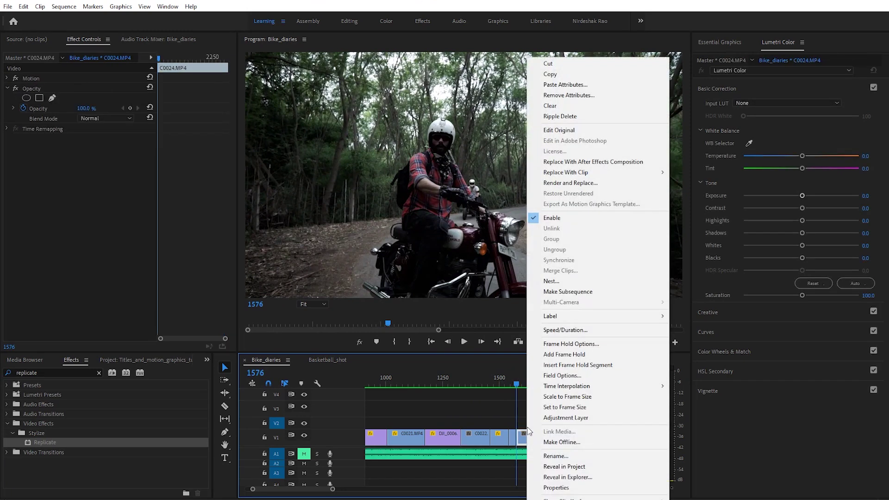
pyautogui.click(568, 345)
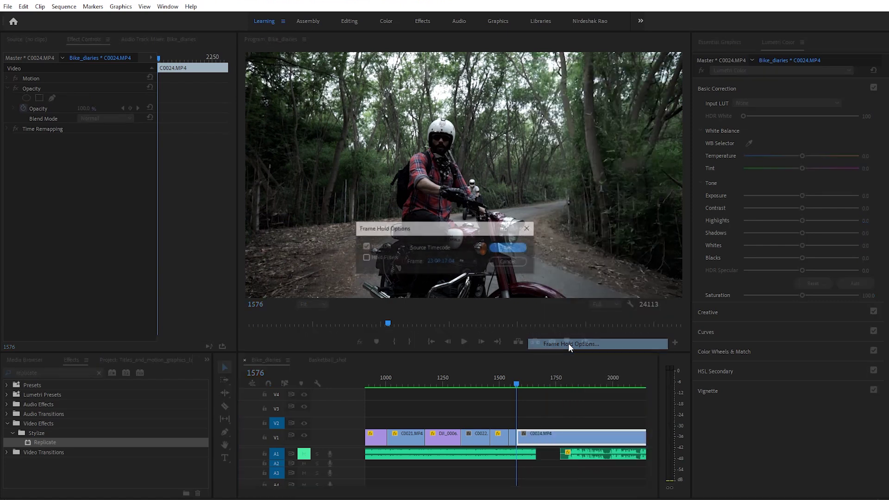
pyautogui.click(510, 248)
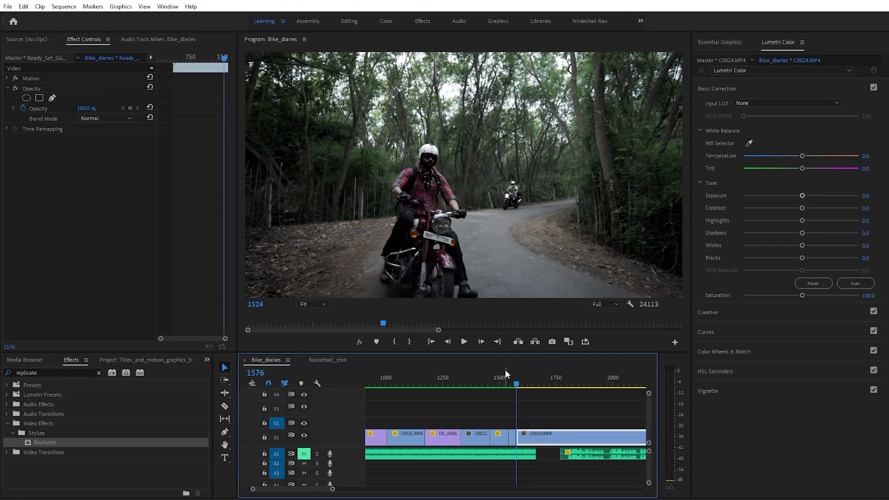
# Preview the frozen C0024.MP4 clip and select it with the playhead at frame 1584.
pyautogui.press('space')
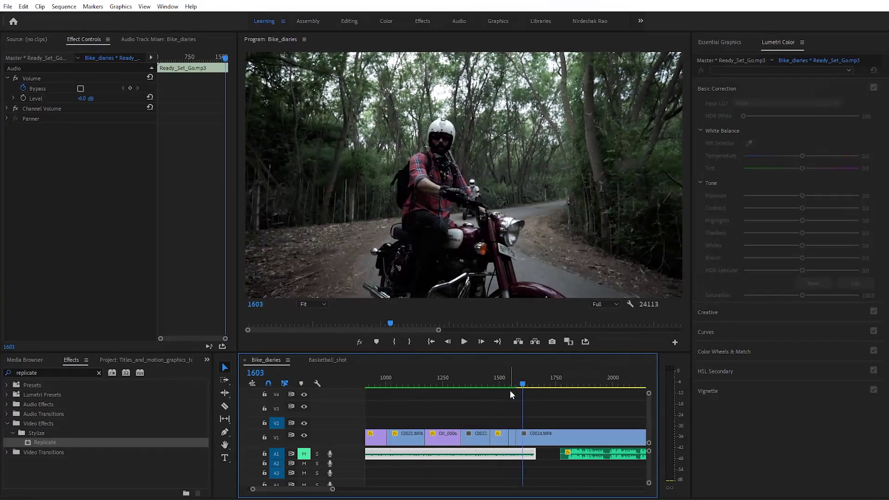
pyautogui.click(507, 379)
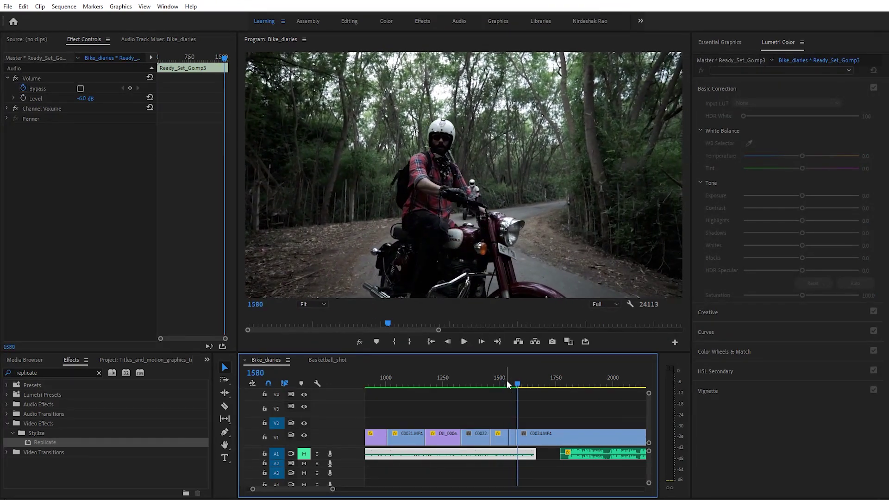
pyautogui.click(531, 438)
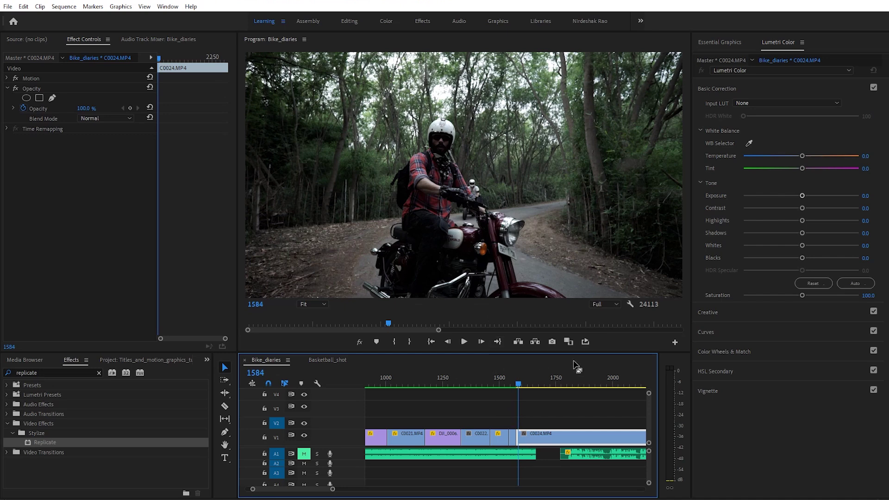
# Export the current frame as a JPEG named Bike_Diaries_Snapshot into the RAW folder of Bike_Diaries_Promo.
pyautogui.click(552, 342)
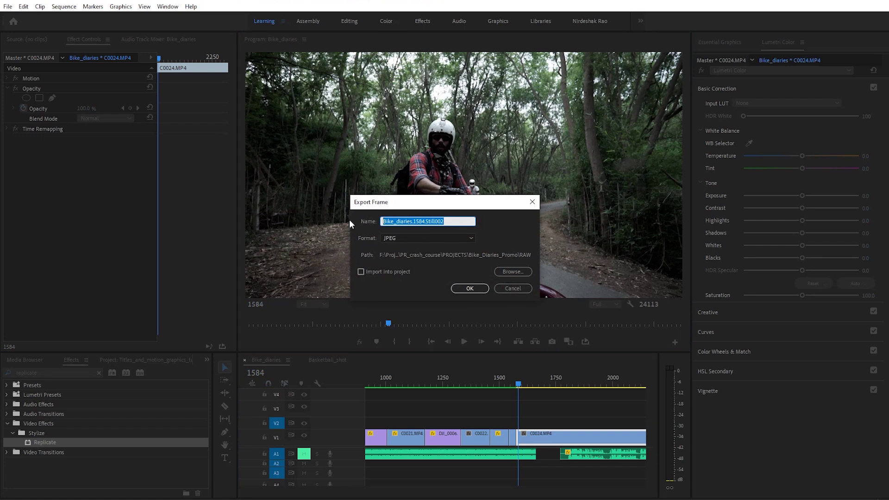
pyautogui.write('Bike_Diaries_Snapsho')
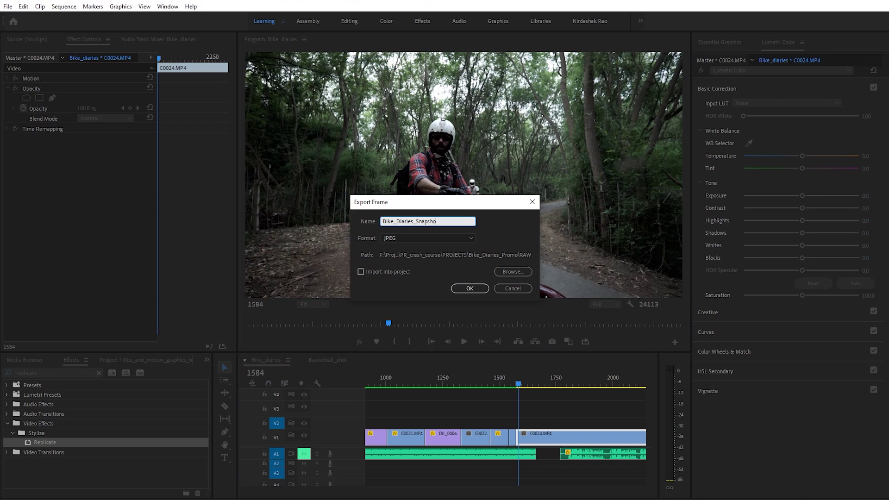
pyautogui.press('Tab')
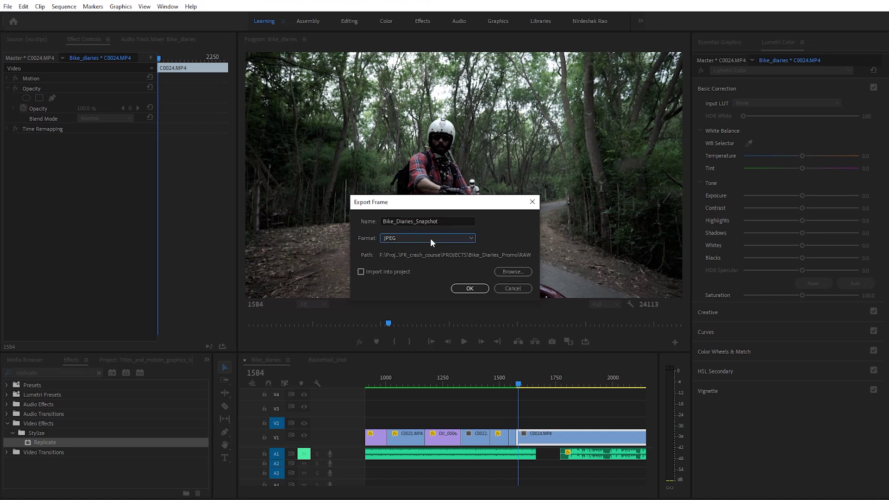
pyautogui.click(460, 238)
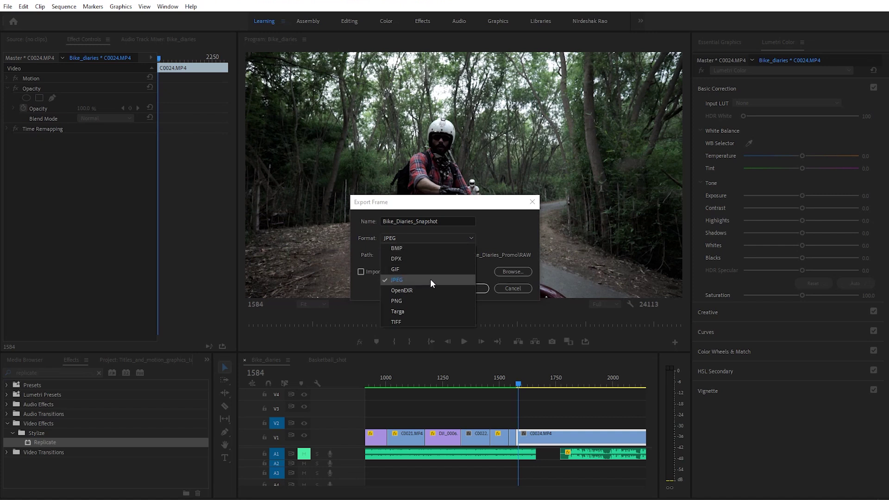
pyautogui.click(369, 240)
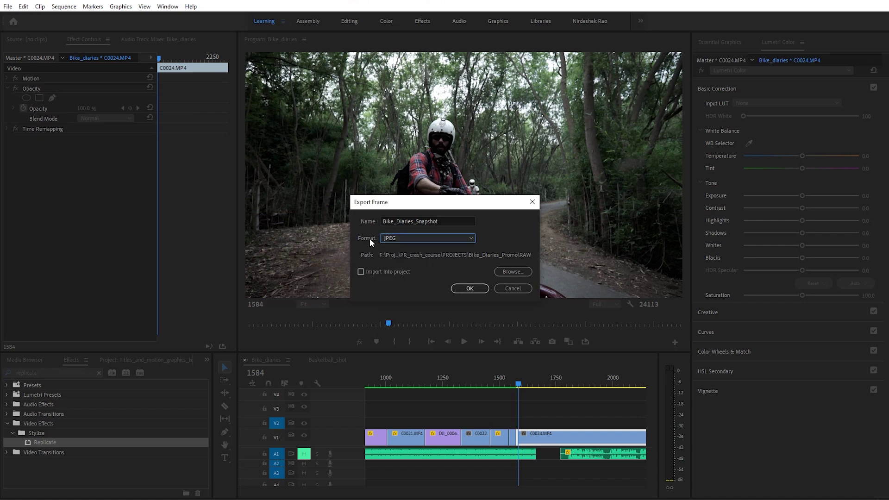
pyautogui.click(519, 273)
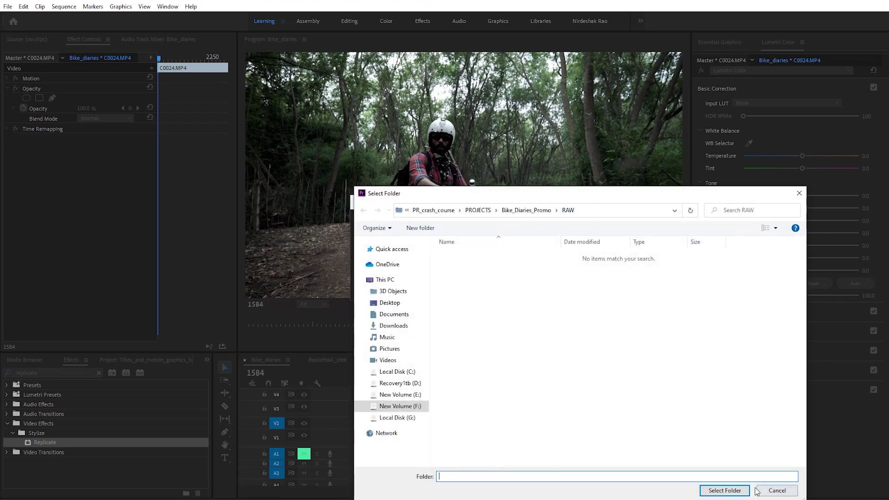
pyautogui.click(733, 490)
pyautogui.click(468, 289)
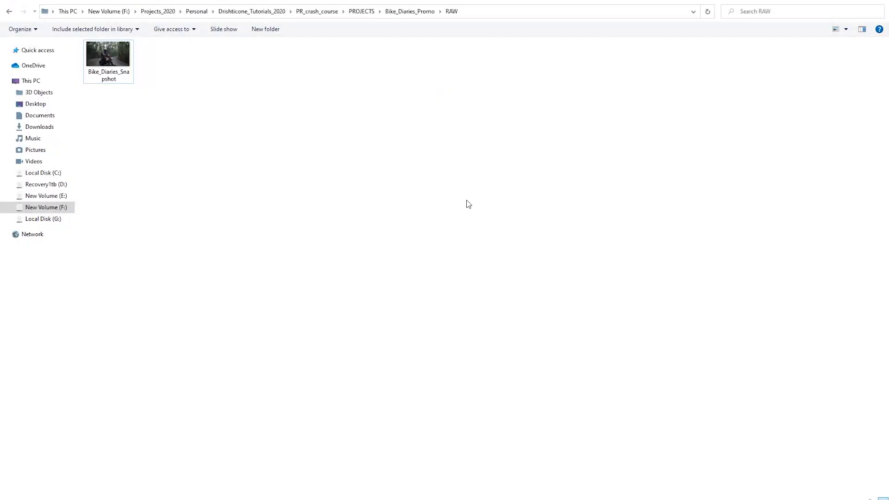
# Open the exported Bike_Diaries_Snapshot image from the RAW folder to view it, and return to Premiere Pro.
pyautogui.doubleClick(113, 57)
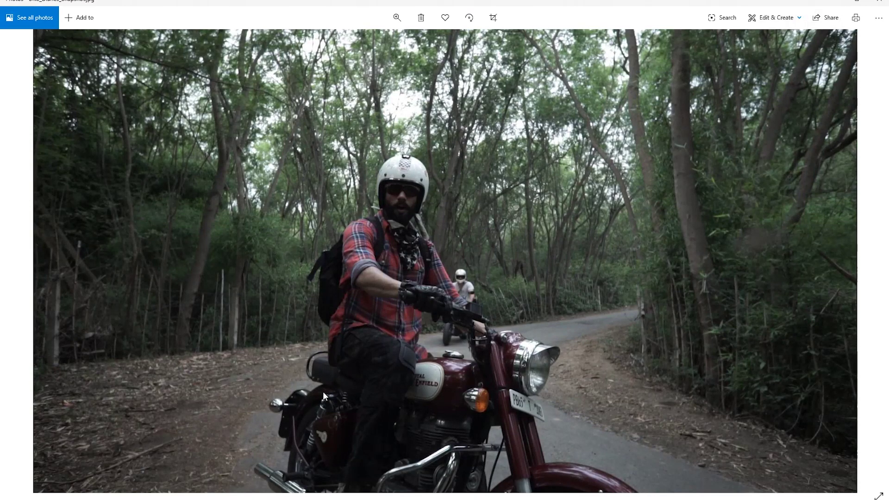
pyautogui.click(839, 2)
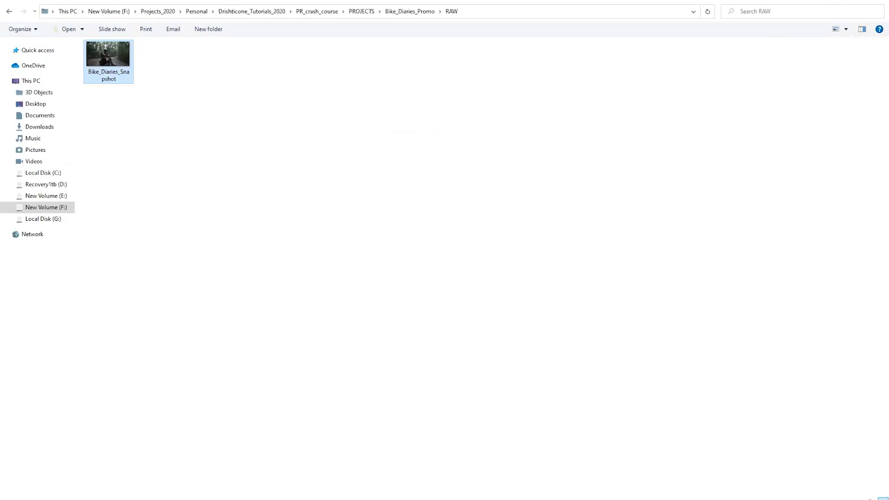
pyautogui.click(845, 155)
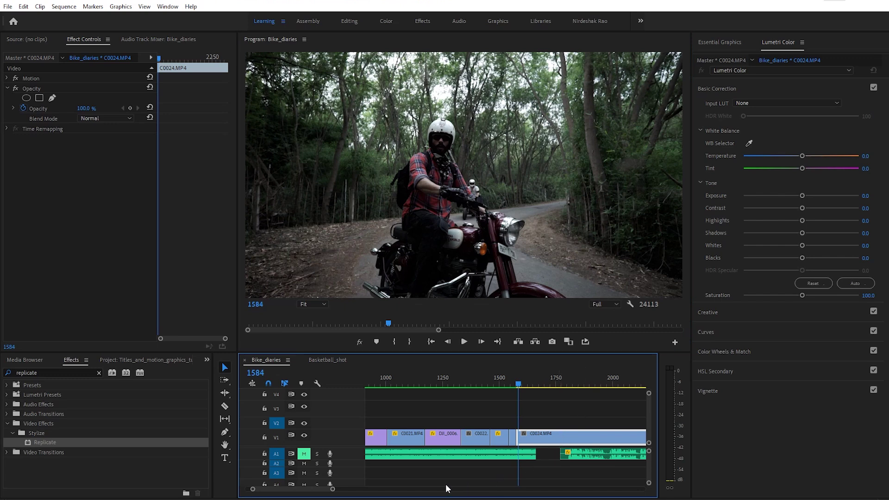
# Find the C0100.MP4 clip around frame 7117 and duplicate it from track V1 onto track V4, above the graphic.
pyautogui.moveTo(338, 491); pyautogui.dragTo(376, 490)
pyautogui.click(560, 384)
pyautogui.click(494, 376)
pyautogui.click(496, 438)
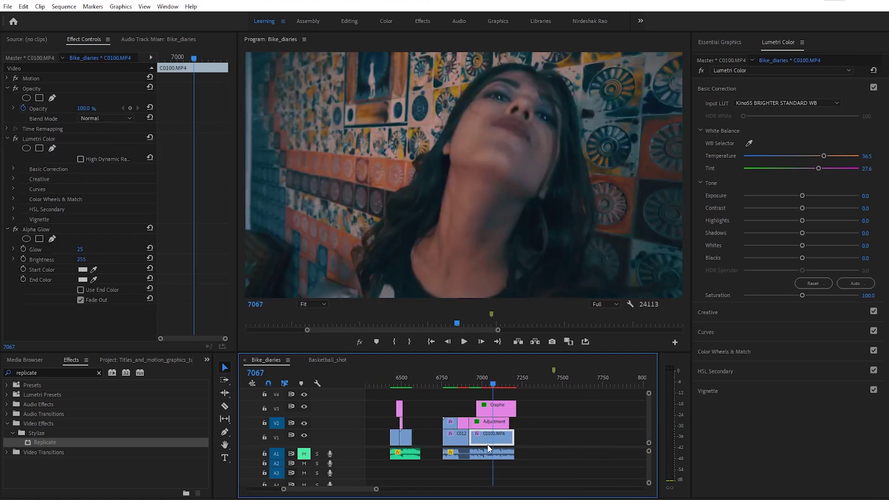
pyautogui.moveTo(488, 379); pyautogui.dragTo(501, 384)
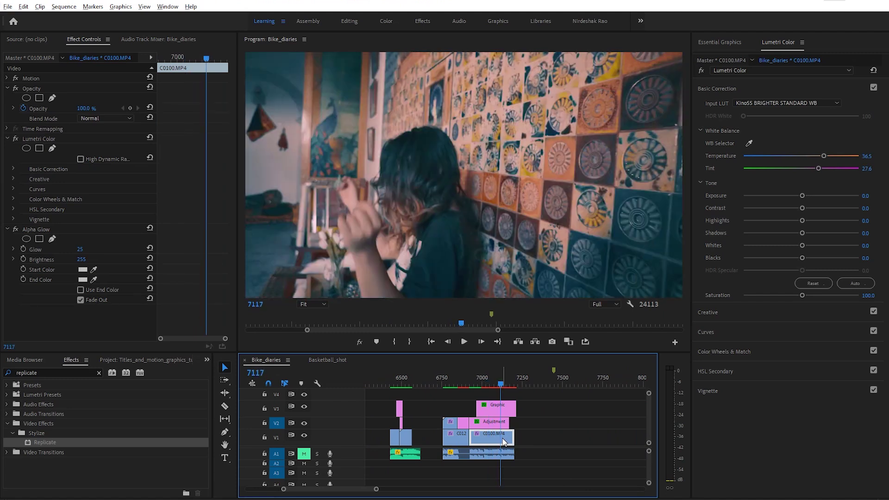
pyautogui.moveTo(505, 406); pyautogui.dragTo(505, 393)
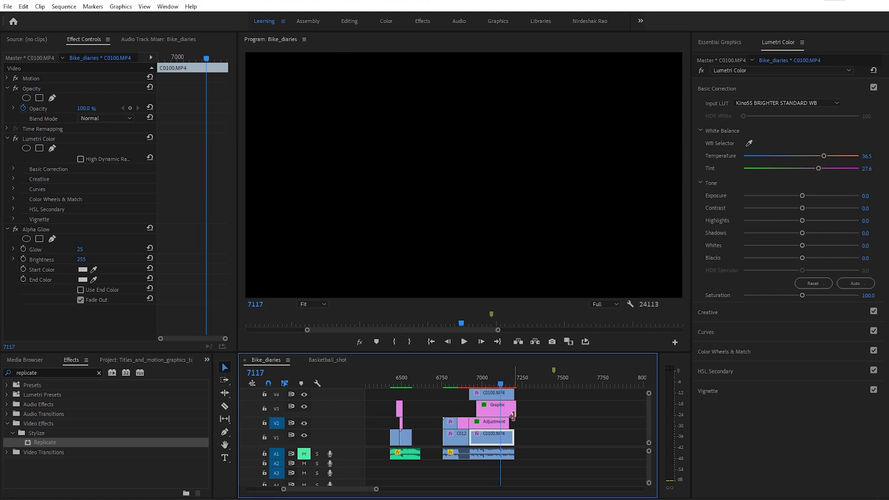
# Trim the end of the C0100.MP4 copy on V4 to match the end of the adjustment layer.
pyautogui.scroll(2, 651, 422)
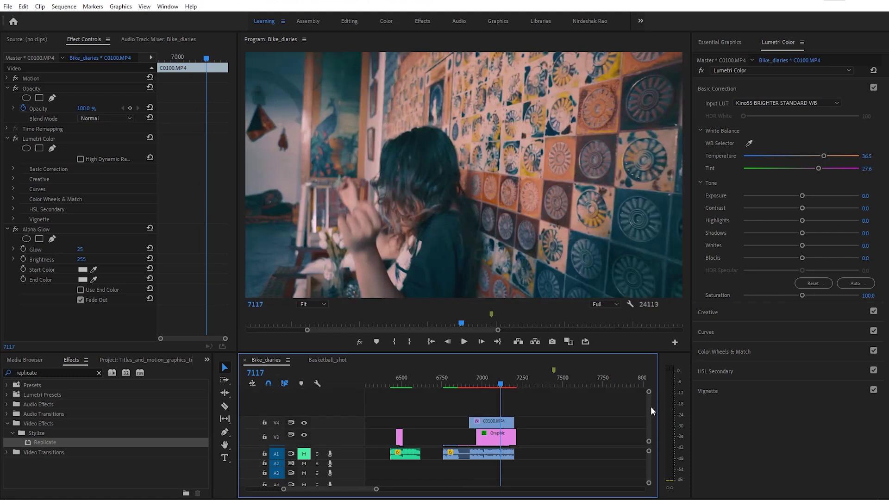
pyautogui.scroll(-2, 650, 410)
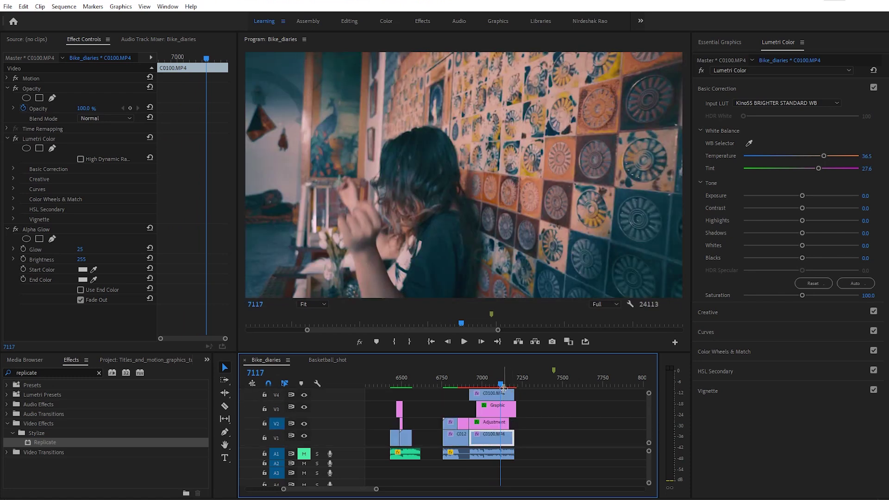
pyautogui.moveTo(510, 394); pyautogui.dragTo(502, 387)
pyautogui.moveTo(377, 489); pyautogui.dragTo(344, 489)
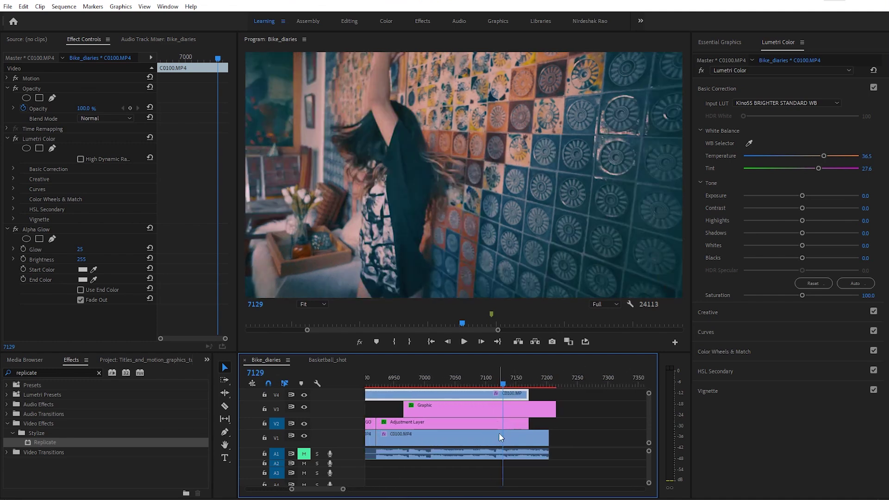
# Enlarge the timeline area and cut the clips on all tracks at once at frame 7129 with the Razor tool.
pyautogui.moveTo(537, 357); pyautogui.dragTo(540, 308)
pyautogui.press('c')
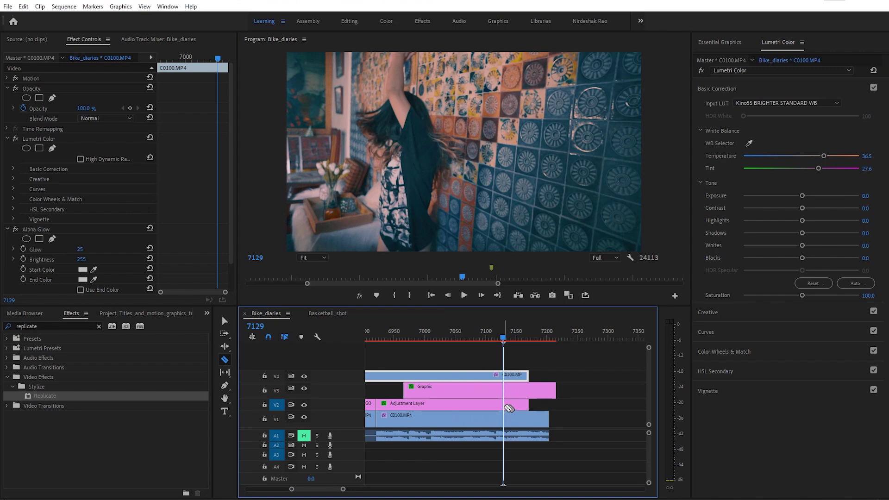
pyautogui.keyDown('shift'); pyautogui.click(503, 408); pyautogui.keyUp('shift')
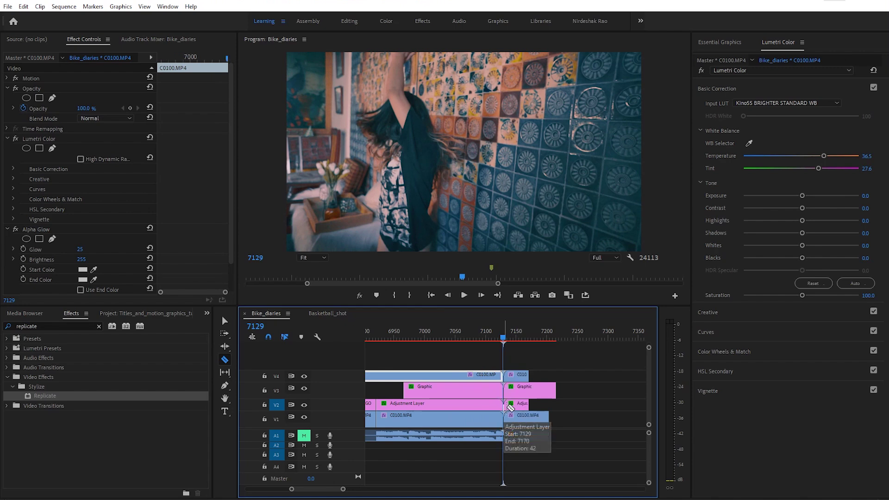
# Move the playhead back to frame 7105 and cut through all tracks there at once.
pyautogui.press('Left')
pyautogui.press('Left')
pyautogui.press('Left')
pyautogui.press('Left')
pyautogui.press('Left')
pyautogui.press('Left')
pyautogui.press('Left')
pyautogui.press('Left')
pyautogui.press('Left')
pyautogui.press('Left')
pyautogui.press('Left')
pyautogui.press('Left')
pyautogui.press('Left')
pyautogui.press('Left')
pyautogui.press('Left')
pyautogui.press('Left')
pyautogui.press('Left')
pyautogui.press('Left')
pyautogui.press('Left')
pyautogui.press('Left')
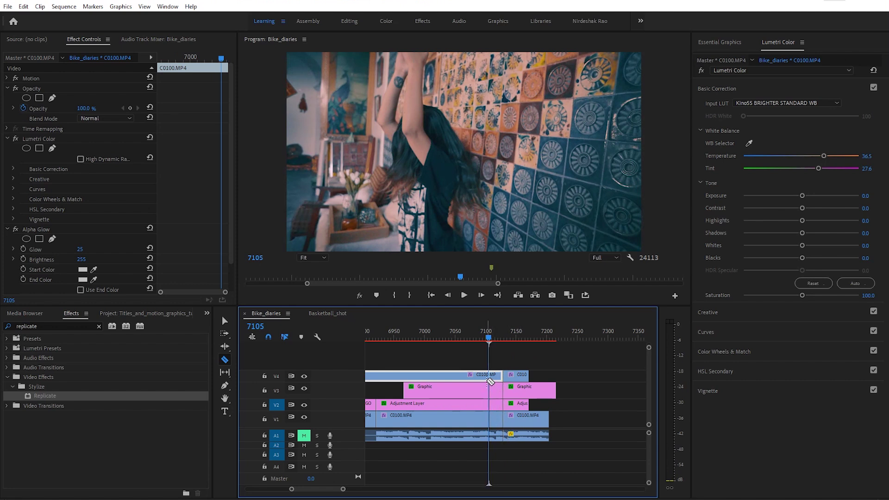
pyautogui.keyDown('shift'); pyautogui.click(490, 375); pyautogui.keyUp('shift')
pyautogui.press('v')
# Cut through the clips on all tracks at once at about frame 7070, then return to the Selection tool.
pyautogui.click(480, 329)
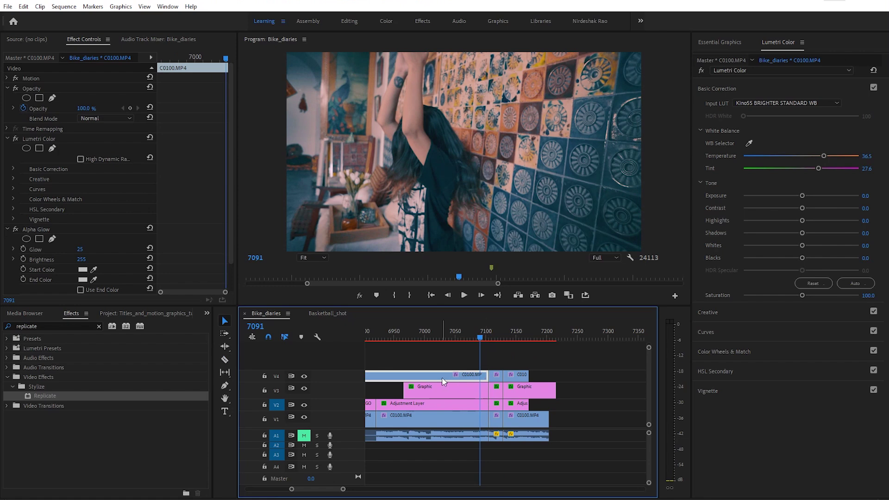
pyautogui.press('c')
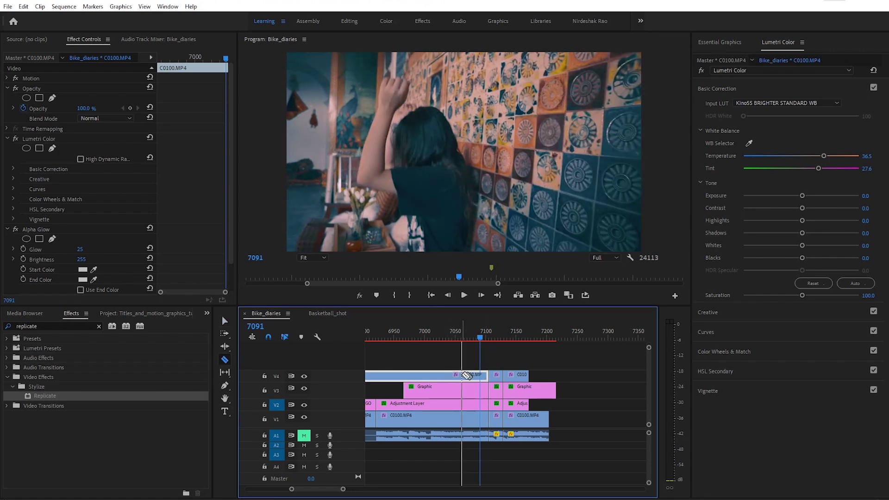
pyautogui.keyDown('shift'); pyautogui.click(467, 375); pyautogui.keyUp('shift')
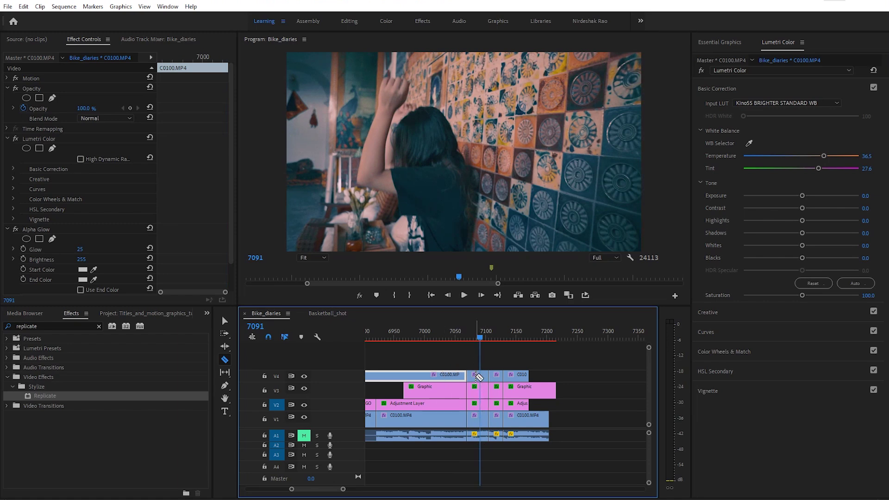
pyautogui.press('v')
# Select the adjustment layer segment after the earliest cut and scrub through the cut pieces to frame 7166.
pyautogui.click(478, 404)
pyautogui.click(478, 335)
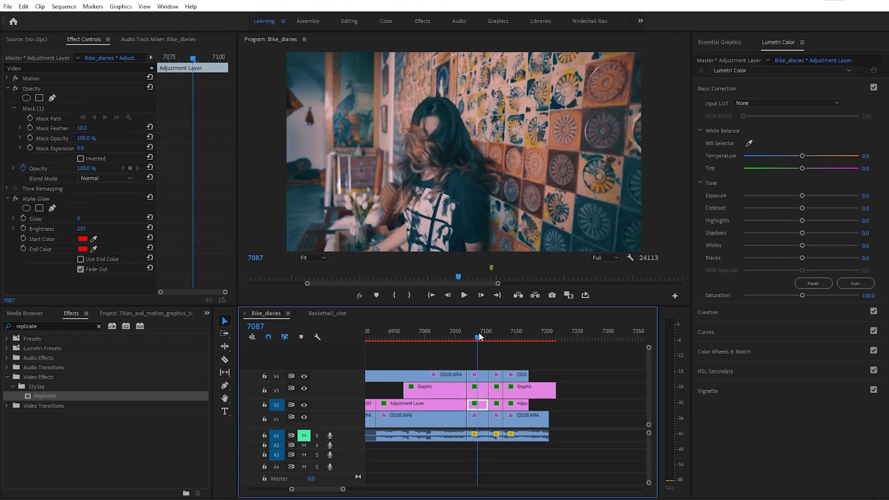
pyautogui.moveTo(491, 333); pyautogui.dragTo(520, 337)
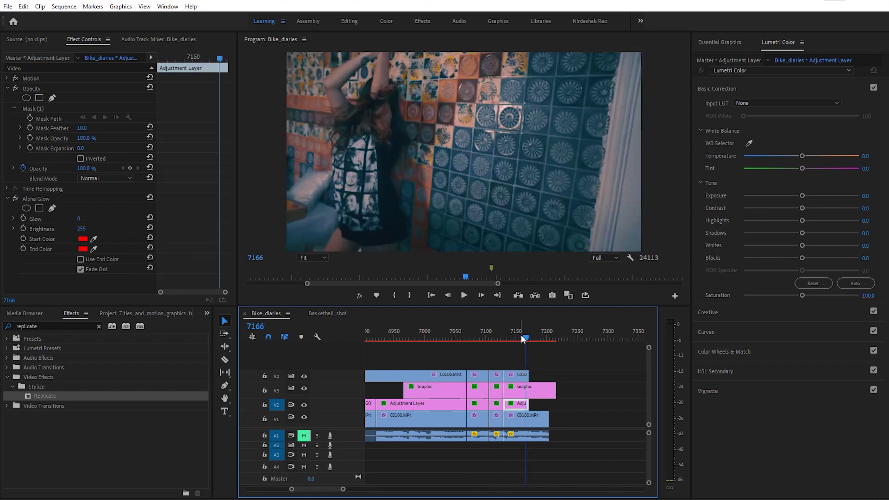